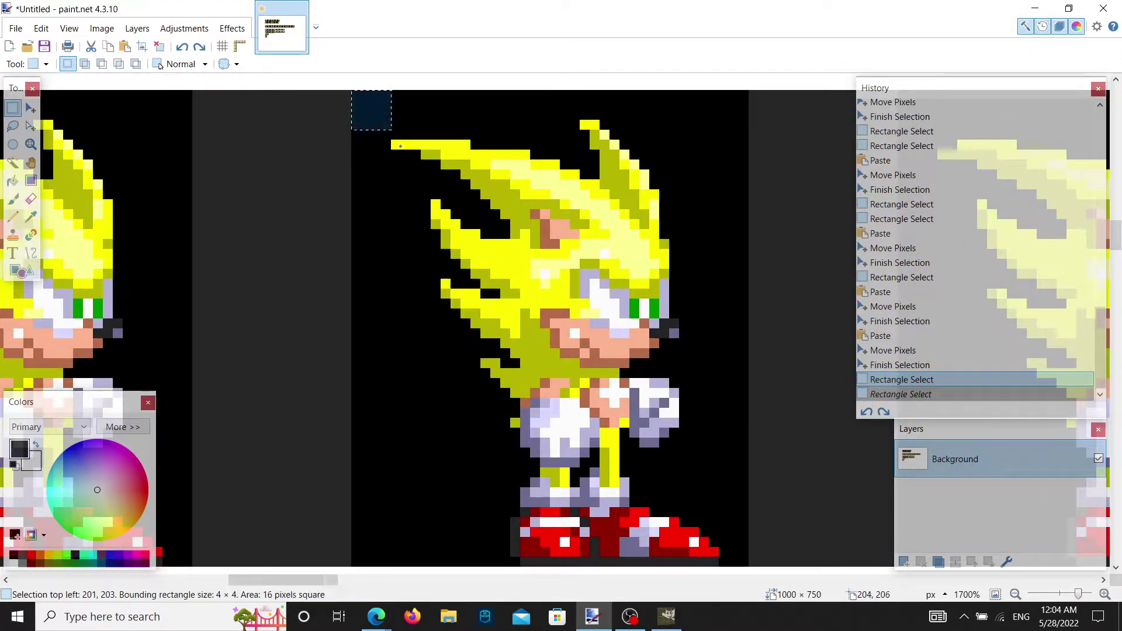
Step: Copy the 40×48 standing Super Sonic sprite and paste it into an empty slot beside the running frames
drag(400, 146, 744, 263)
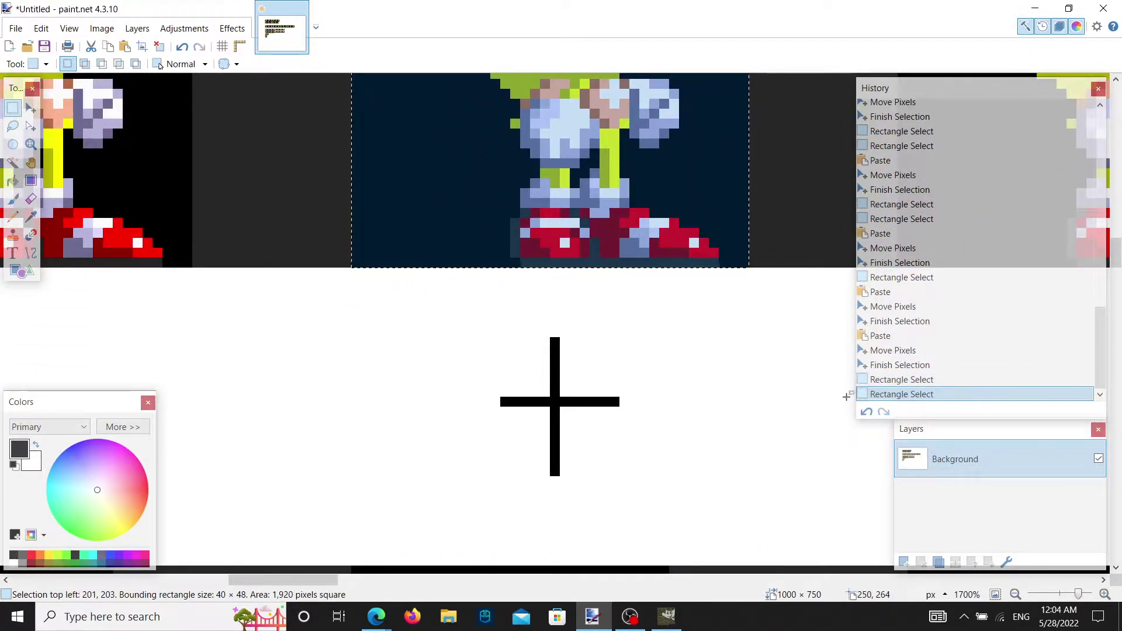
click(865, 412)
ctrl+scroll(453, 351, down, 10)
scroll(454, 350, down, 3)
ctrl+scroll(455, 351, up, 11)
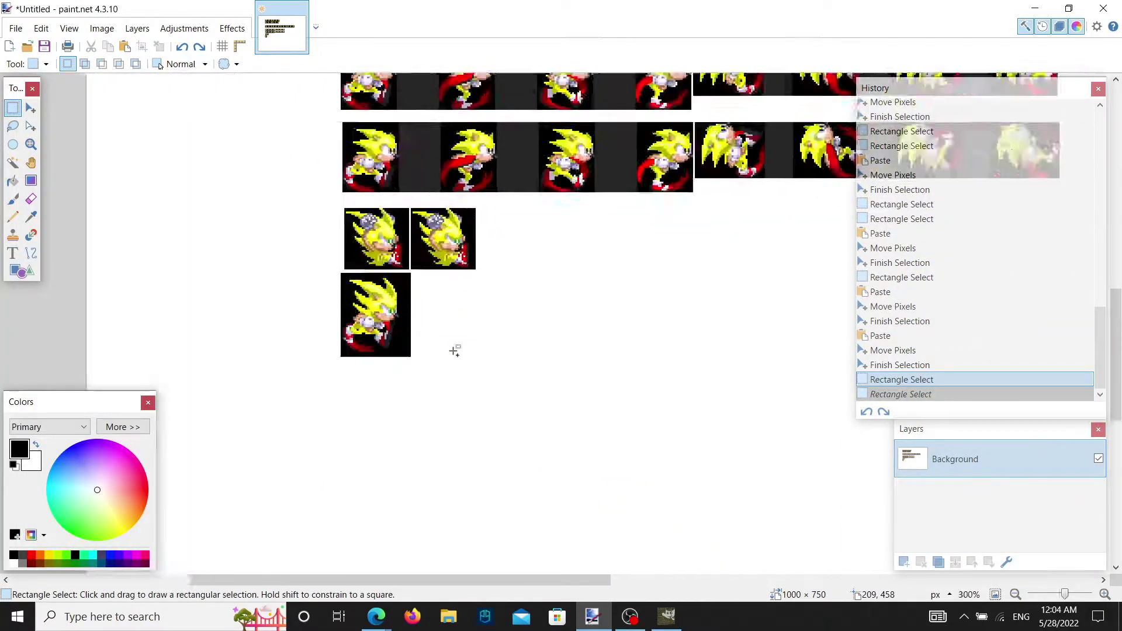
key(ctrl+v)
ctrl+scroll(555, 320, down, 3)
ctrl+scroll(549, 331, up, 2)
drag(549, 331, 454, 377)
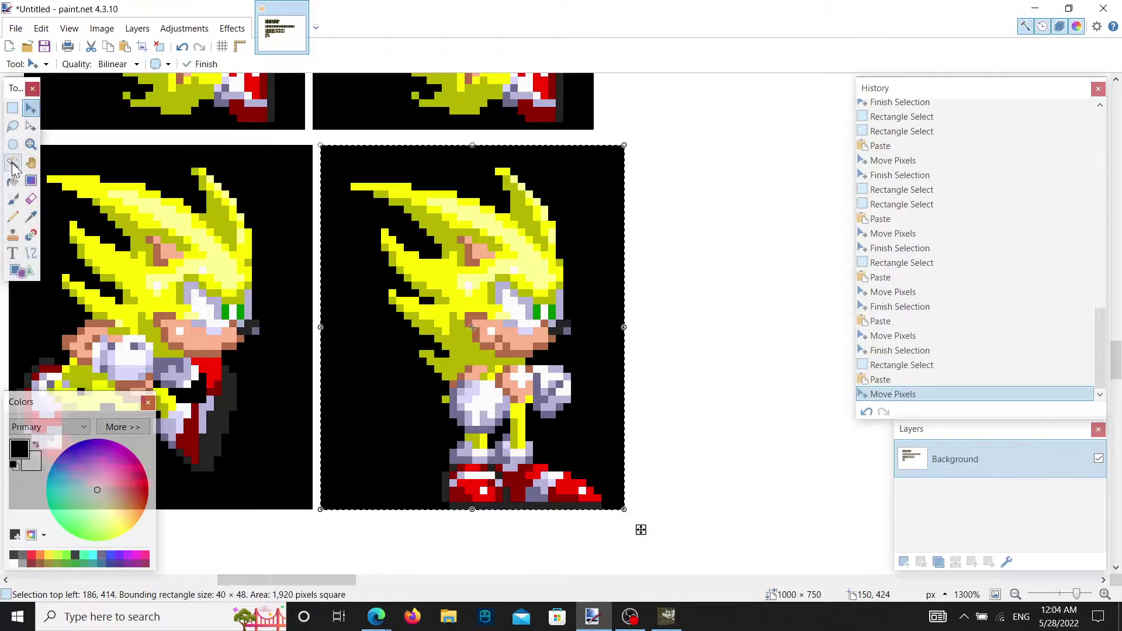
Step: Commit the standing copy in place and switch back to Rectangle Select
click(13, 108)
click(711, 386)
ctrl+scroll(709, 387, down, 5)
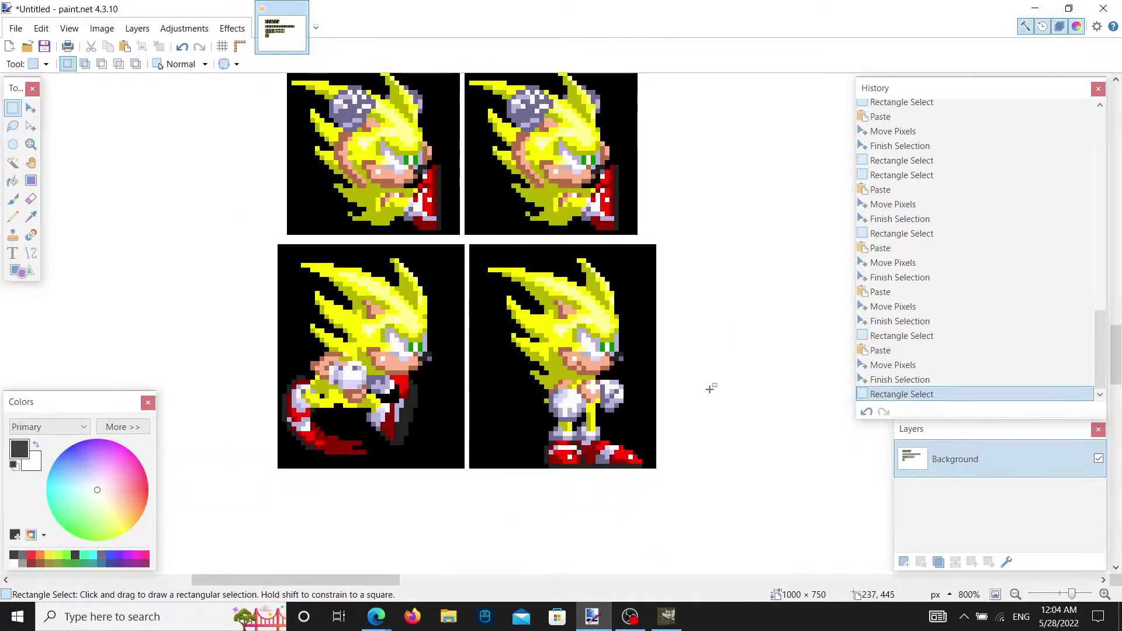
ctrl+scroll(704, 384, up, 2)
scroll(705, 383, down, 7)
scroll(628, 295, up, 2)
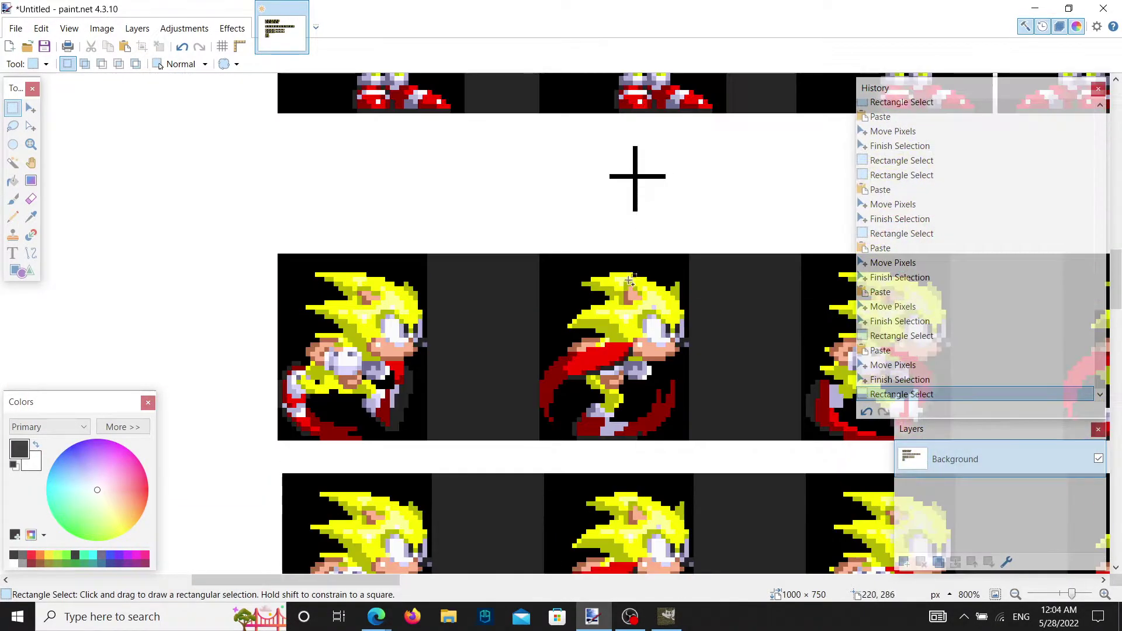
scroll(628, 295, down, 1)
ctrl+scroll(628, 295, up, 4)
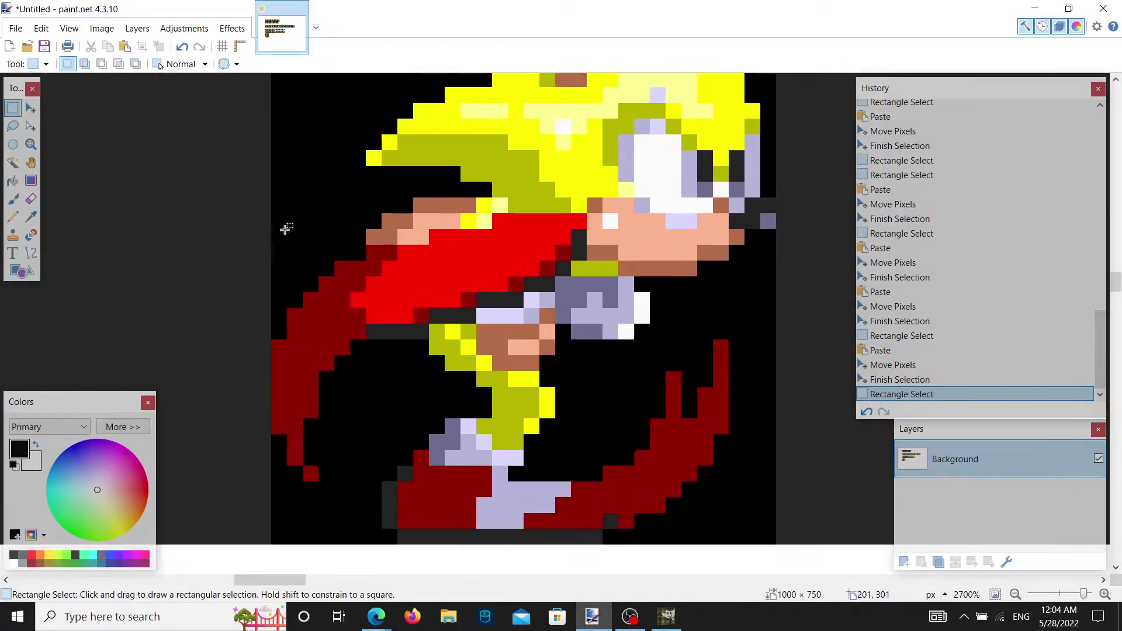
Step: Copy the running sprite's 32×21 lower body with red streaks and paste it over the new frame
drag(278, 216, 392, 218)
drag(590, 270, 767, 534)
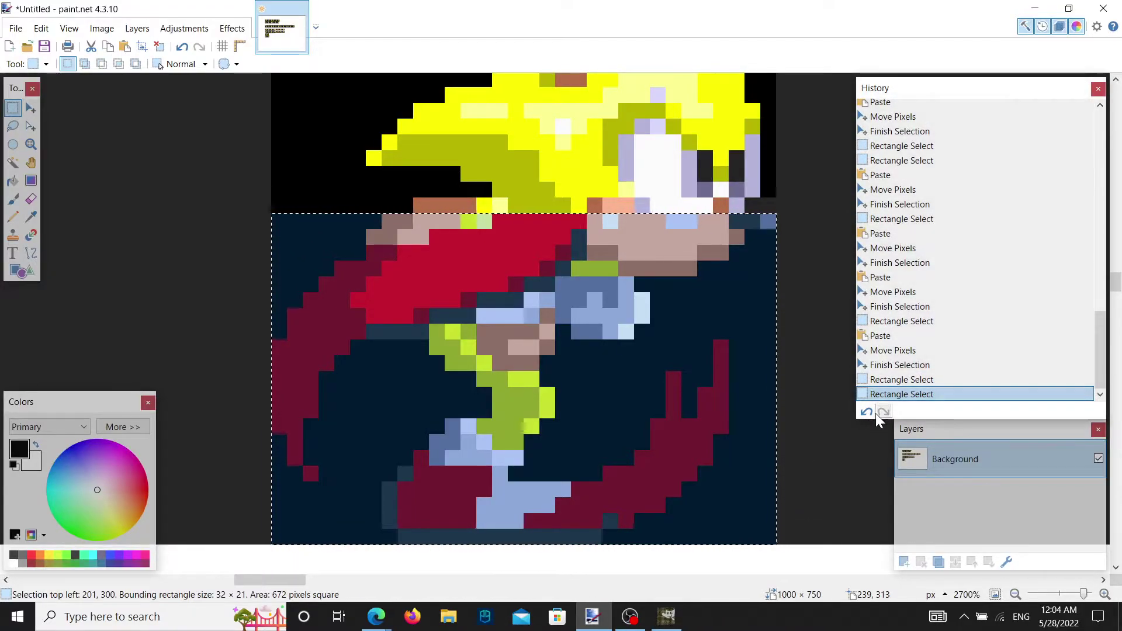
click(875, 412)
scroll(606, 349, down, 4)
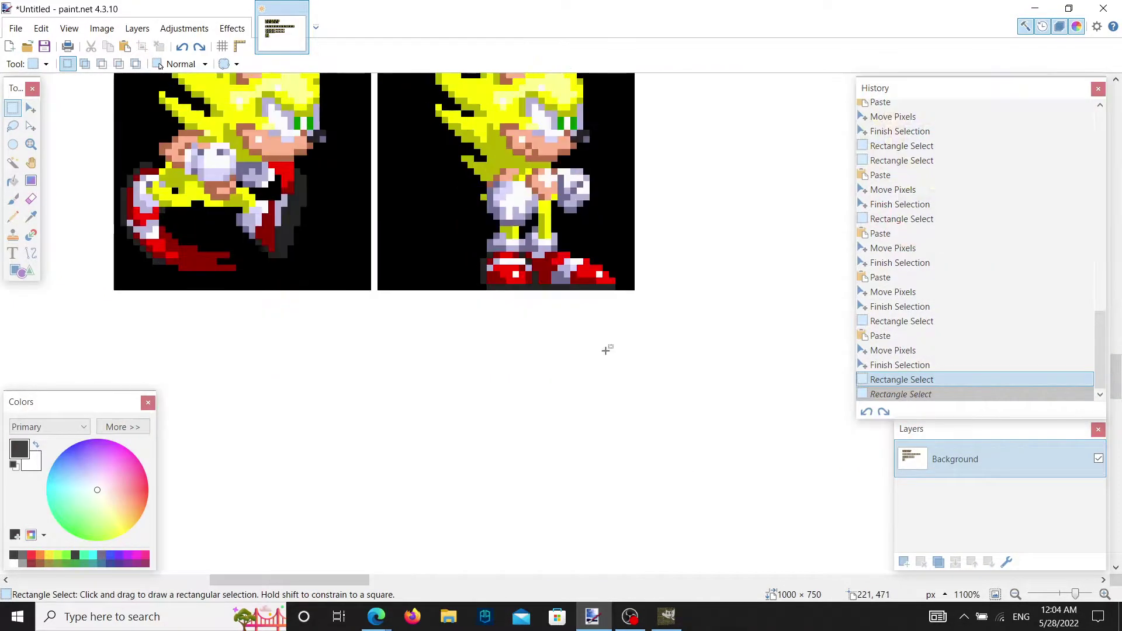
scroll(606, 350, up, 3)
key(ctrl+v)
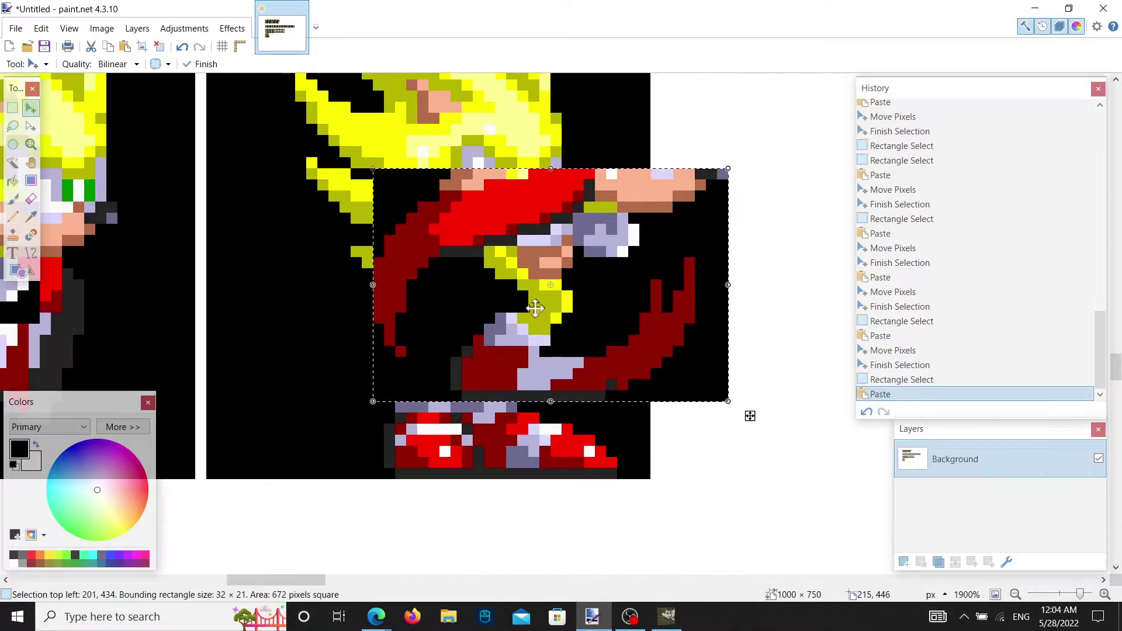
Step: Position the pasted running body over the standing copy's legs and commit it
scroll(536, 308, up, 1)
drag(645, 202, 441, 268)
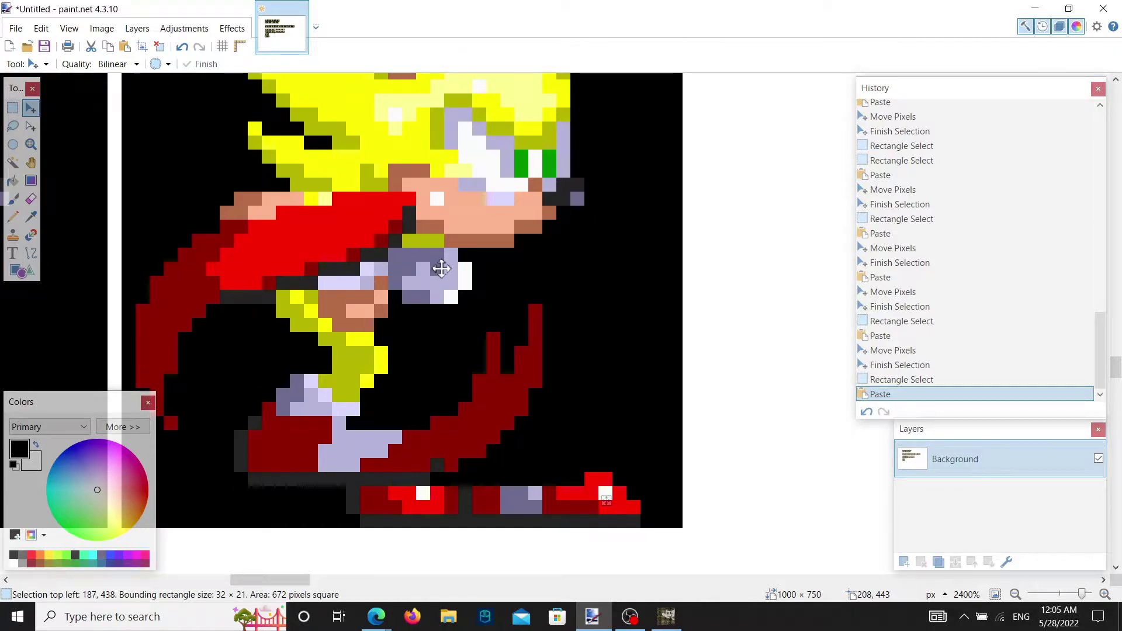
drag(441, 268, 441, 269)
click(12, 111)
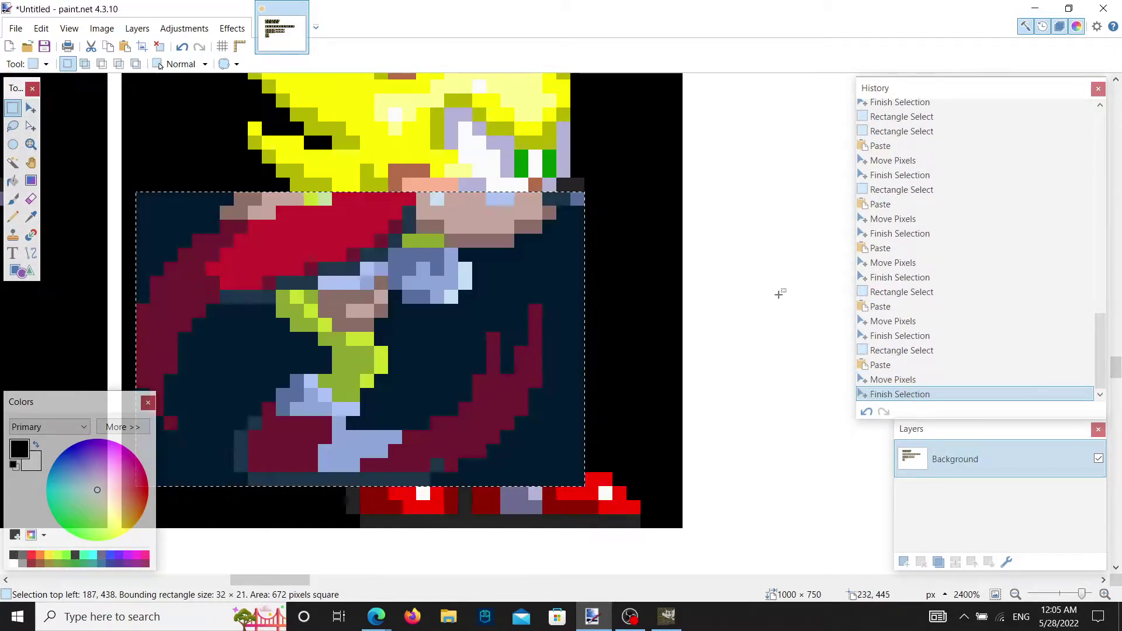
click(760, 295)
Step: Cover the old shoe rows with repeated pasted copies of a thin black strip
scroll(779, 328, down, 1)
scroll(561, 453, up, 2)
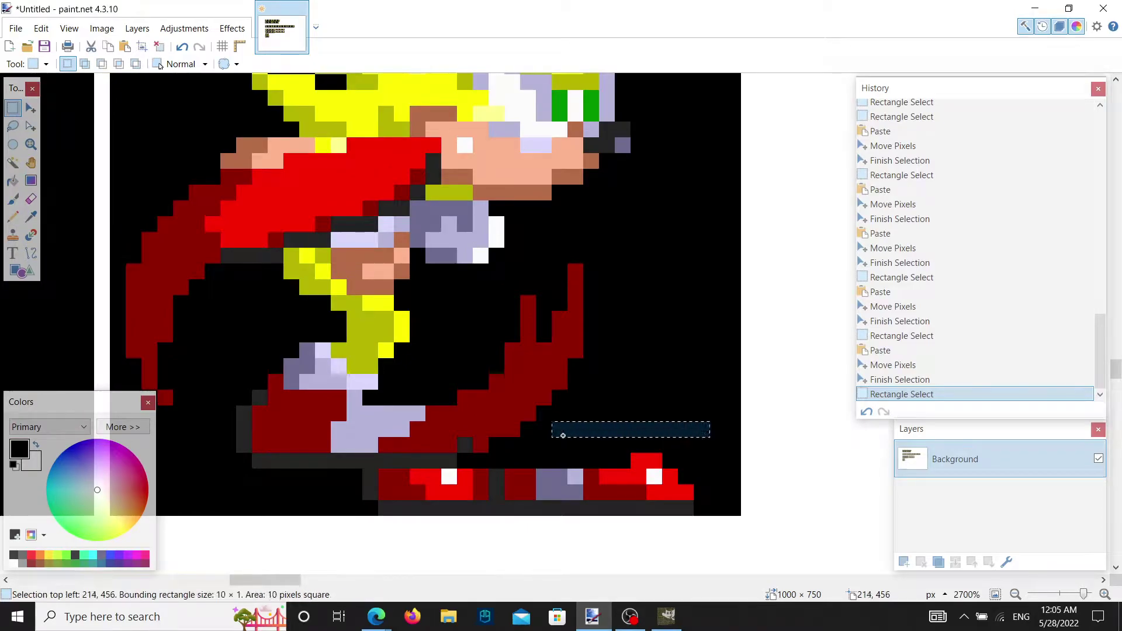
drag(534, 436, 535, 436)
key(ctrl+v)
drag(773, 414, 770, 445)
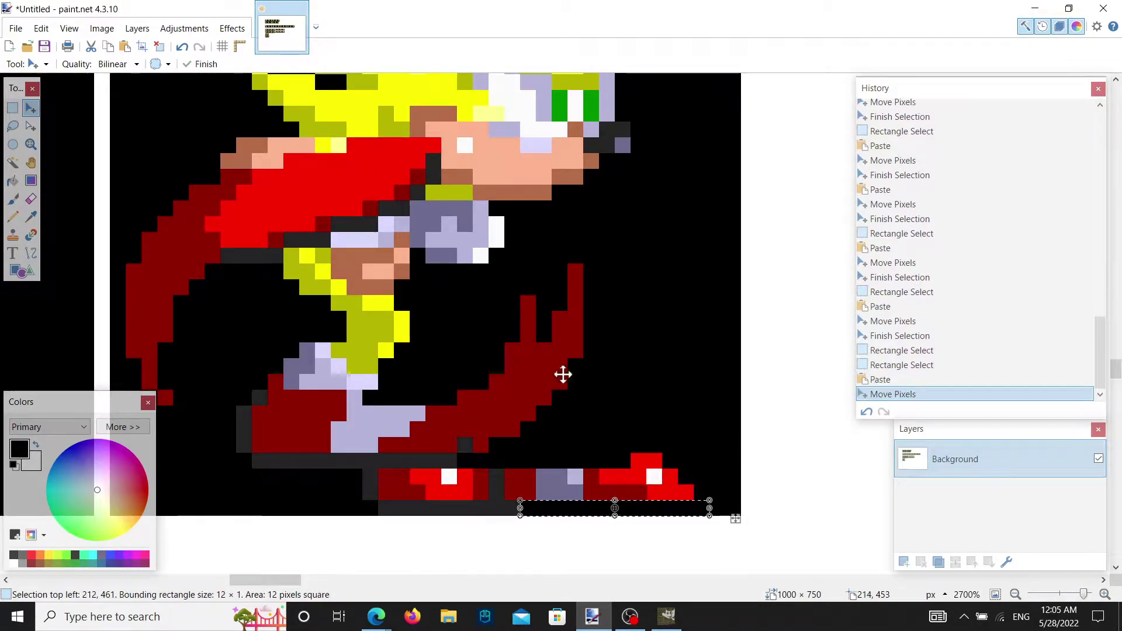
key(ctrl+v)
drag(590, 435, 561, 419)
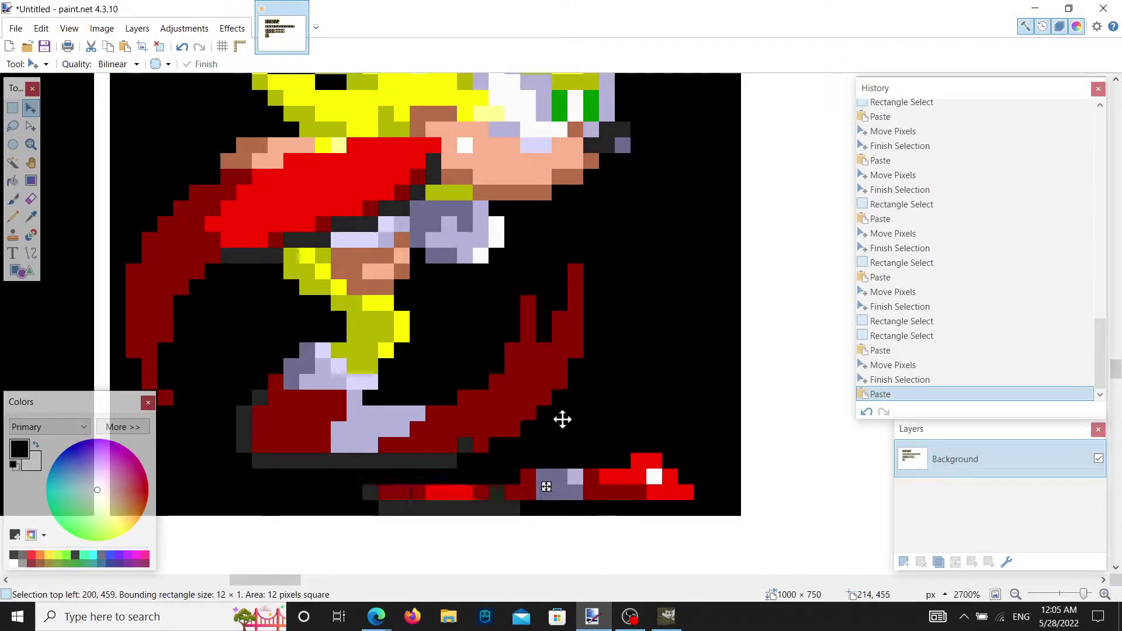
key(ctrl+v)
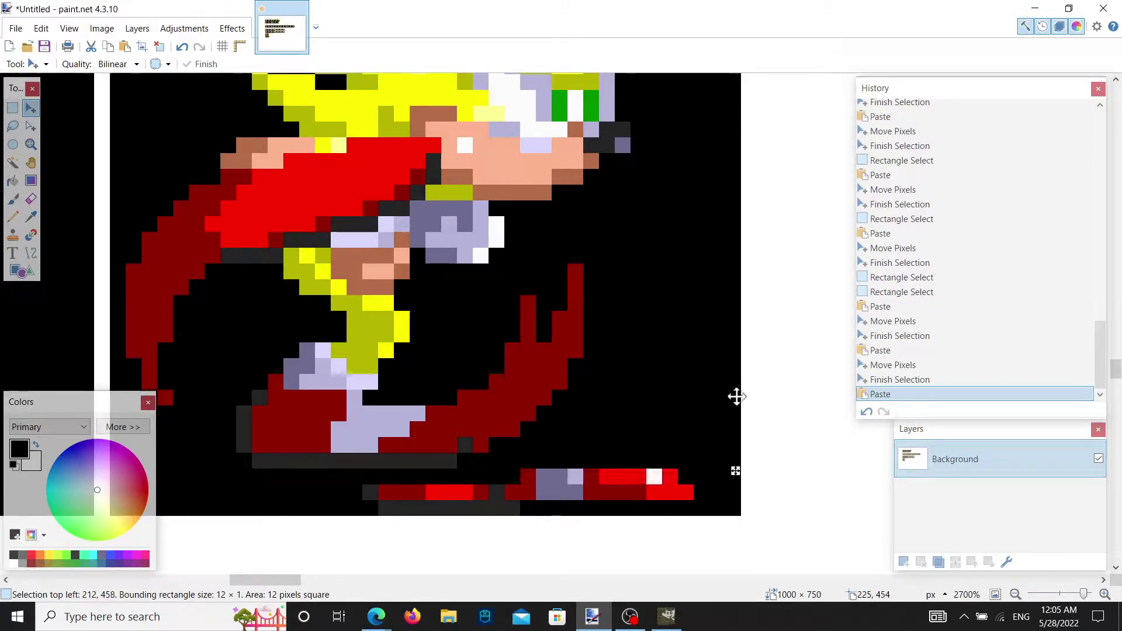
drag(736, 396, 737, 395)
key(ctrl+v)
key(Down)
click(12, 108)
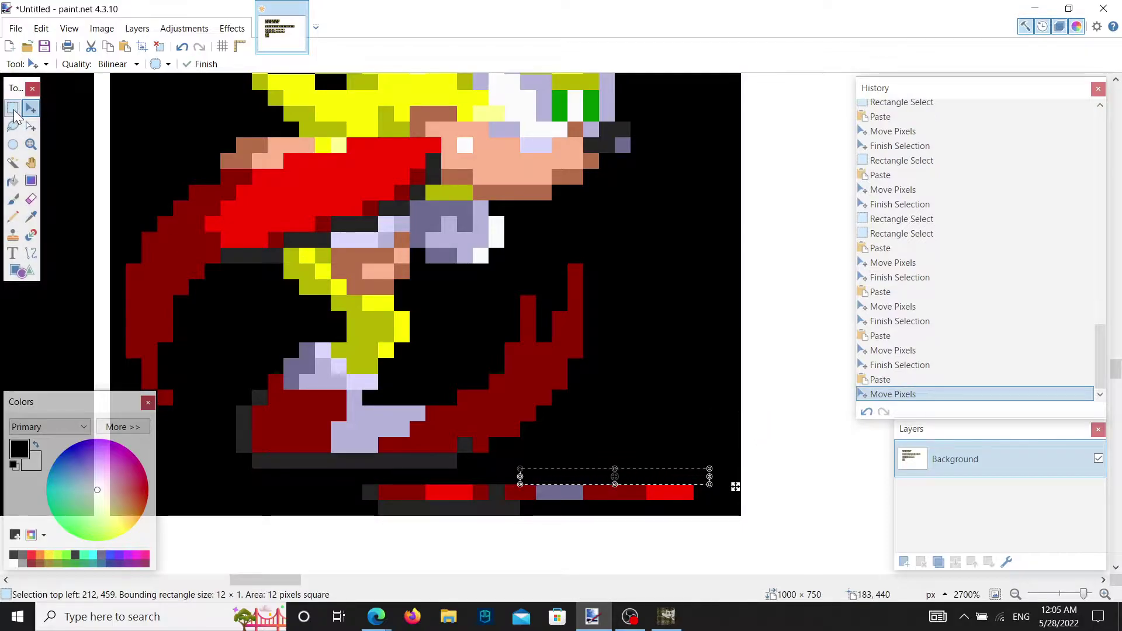
Step: Black out the remaining stray shoe pixels with more black strip copies, then deselect
click(696, 461)
drag(696, 460, 353, 471)
click(865, 411)
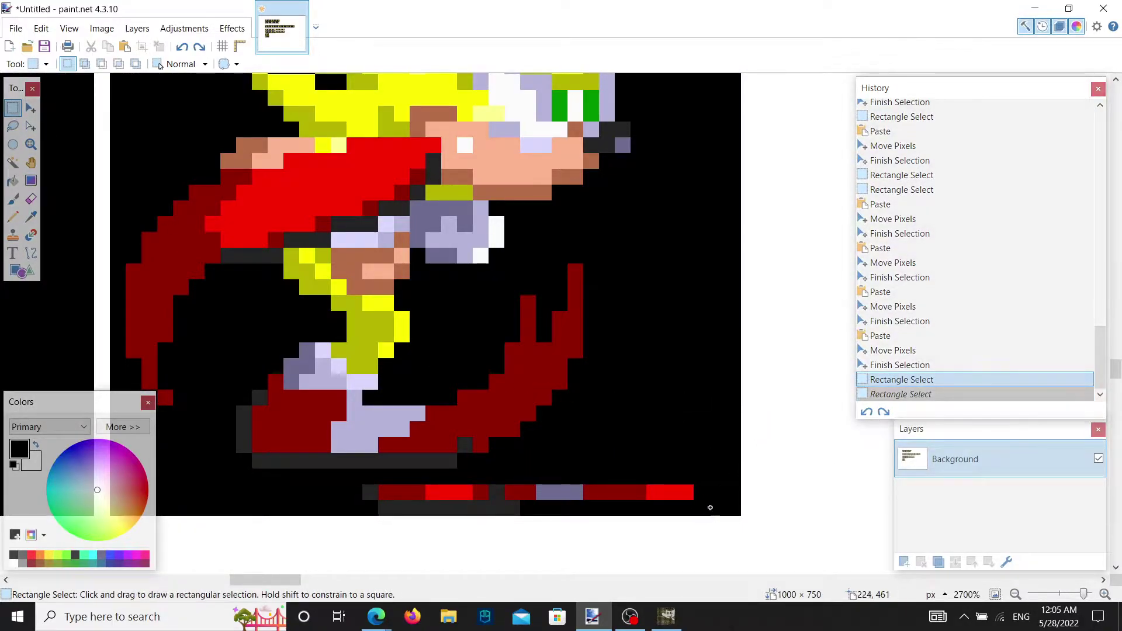
key(ctrl+v)
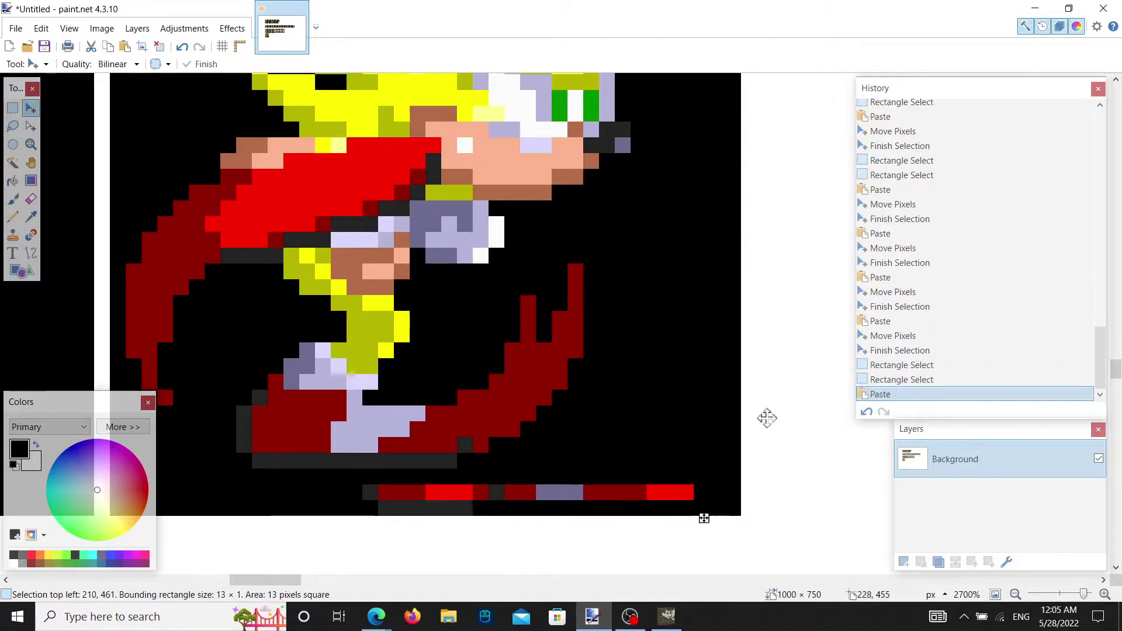
key(ctrl+v)
drag(643, 420, 781, 368)
key(ctrl+v)
drag(633, 341, 618, 341)
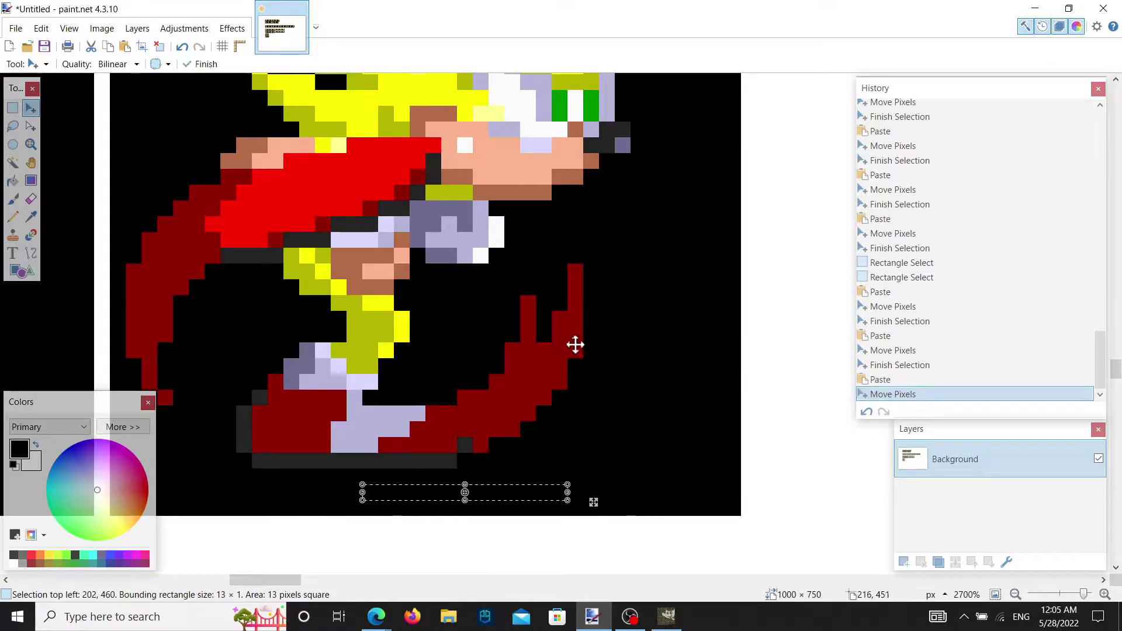
click(13, 110)
click(443, 285)
Step: Copy a 6×2 patch of skin pixels from above the new frame's red body
scroll(568, 368, down, 4)
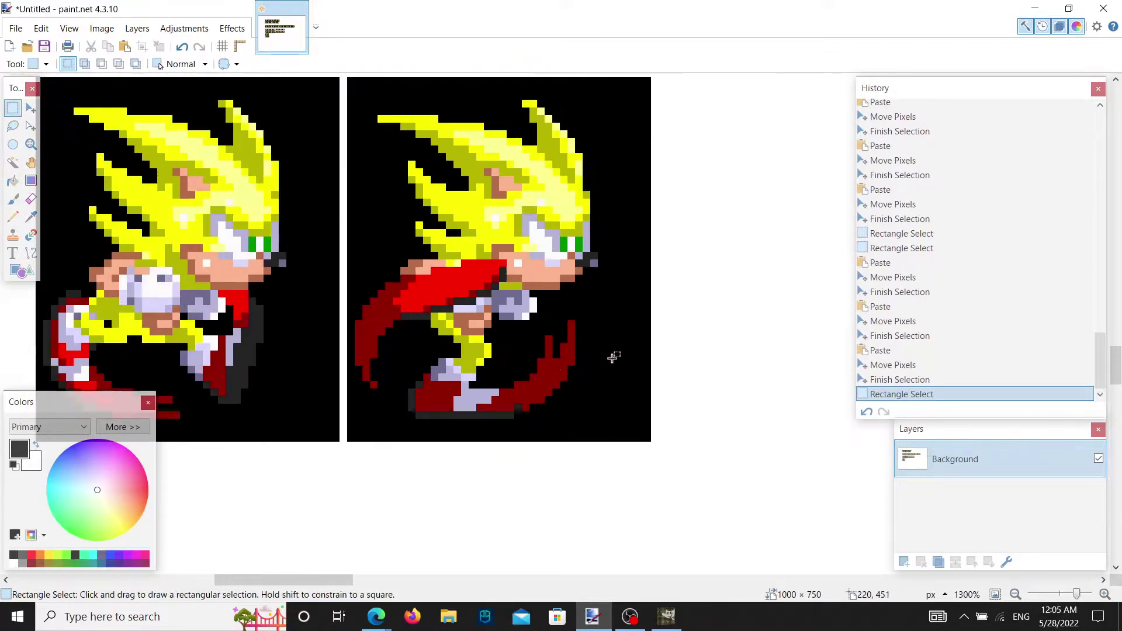
scroll(611, 354, up, 2)
scroll(611, 340, up, 5)
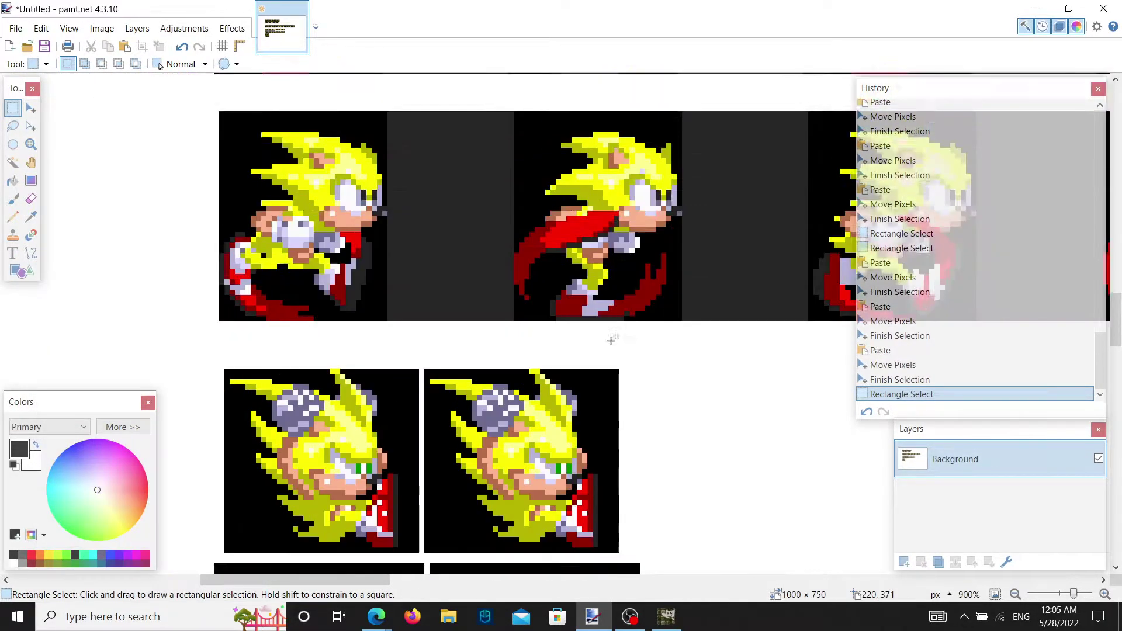
ctrl+scroll(612, 340, down, 2)
scroll(611, 340, down, 8)
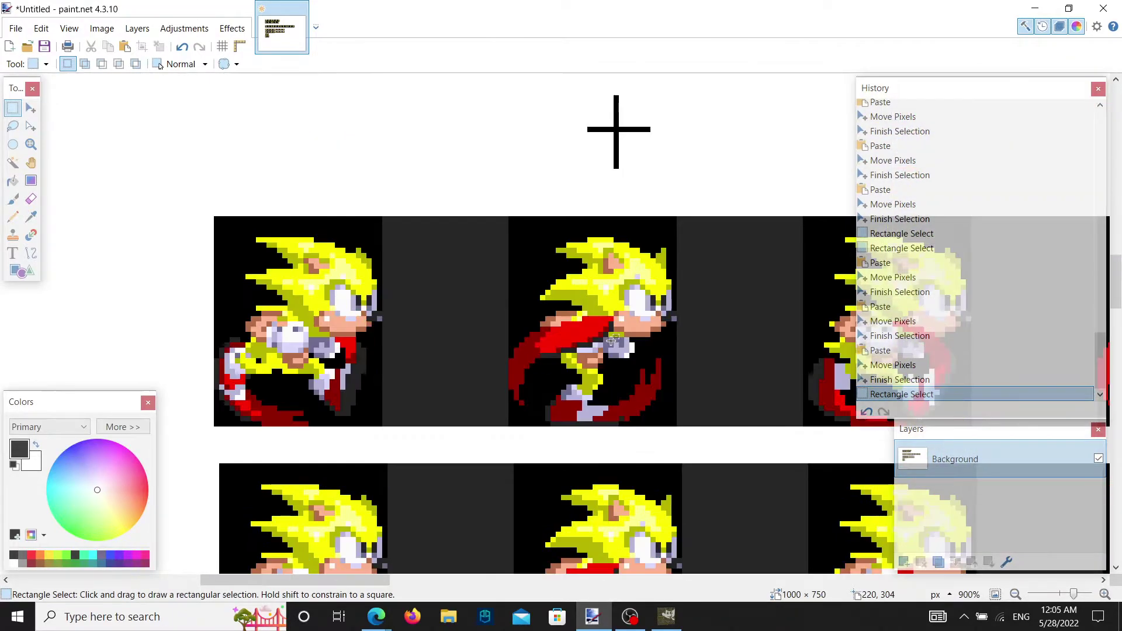
scroll(588, 312, up, 5)
drag(606, 326, 421, 380)
click(869, 411)
drag(608, 325, 479, 367)
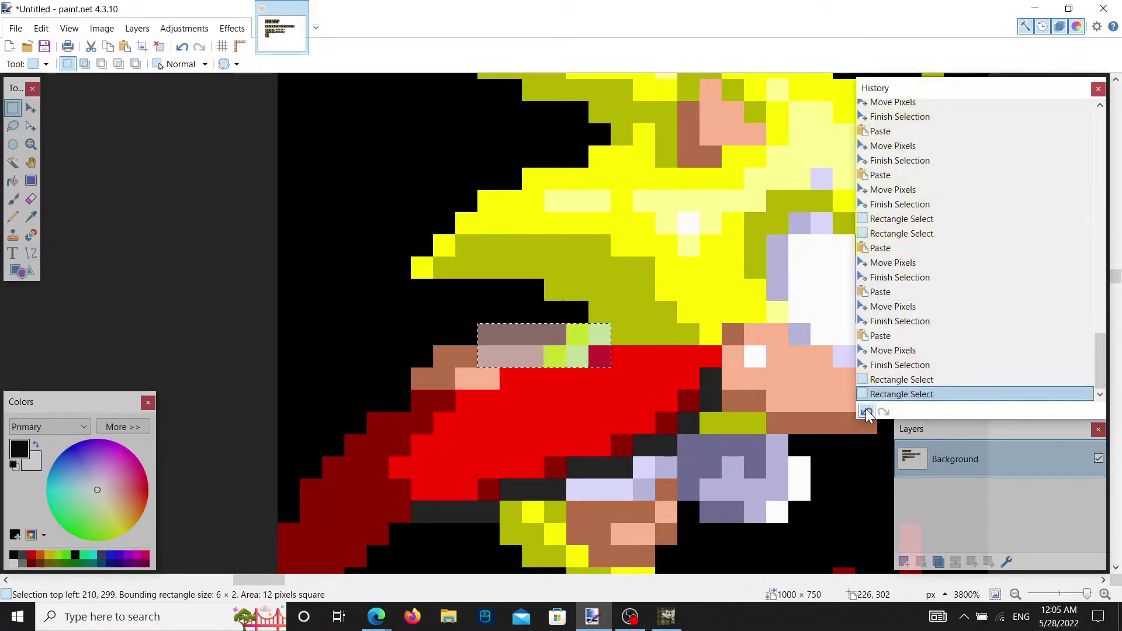
click(867, 412)
Step: Paste the skin patch and drag it down onto the red body
scroll(468, 301, down, 5)
scroll(456, 300, up, 2)
scroll(454, 301, up, 4)
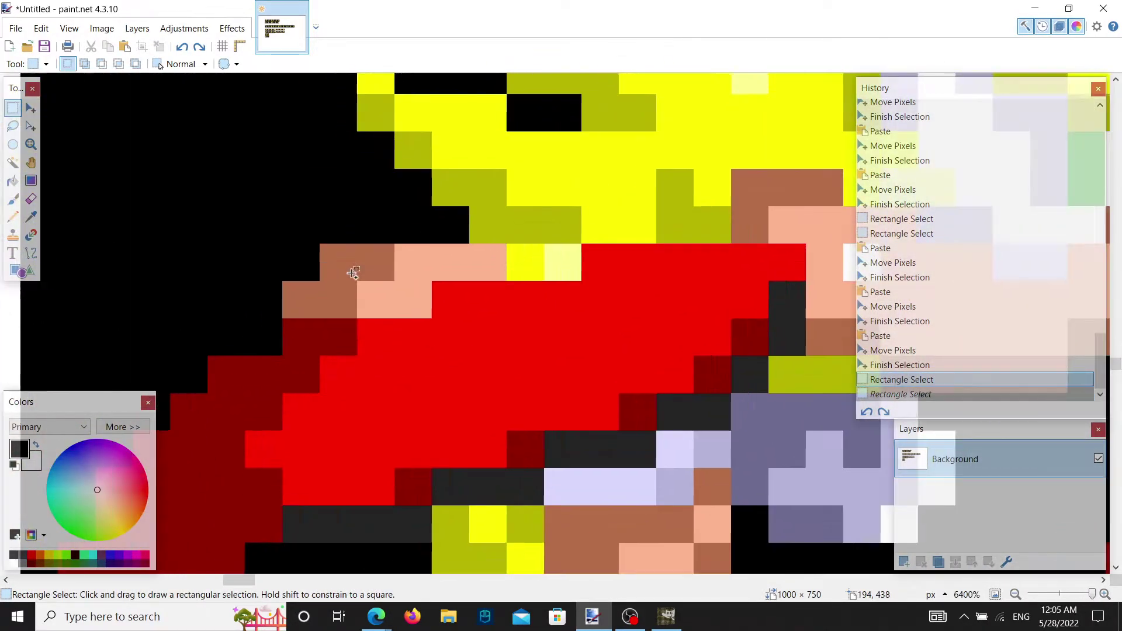
key(ctrl+v)
scroll(473, 306, down, 3)
scroll(571, 214, up, 2)
scroll(600, 316, up, 2)
drag(600, 323, 552, 453)
Step: Re-paste the skin patch and try placing it down-left on the red area
click(934, 363)
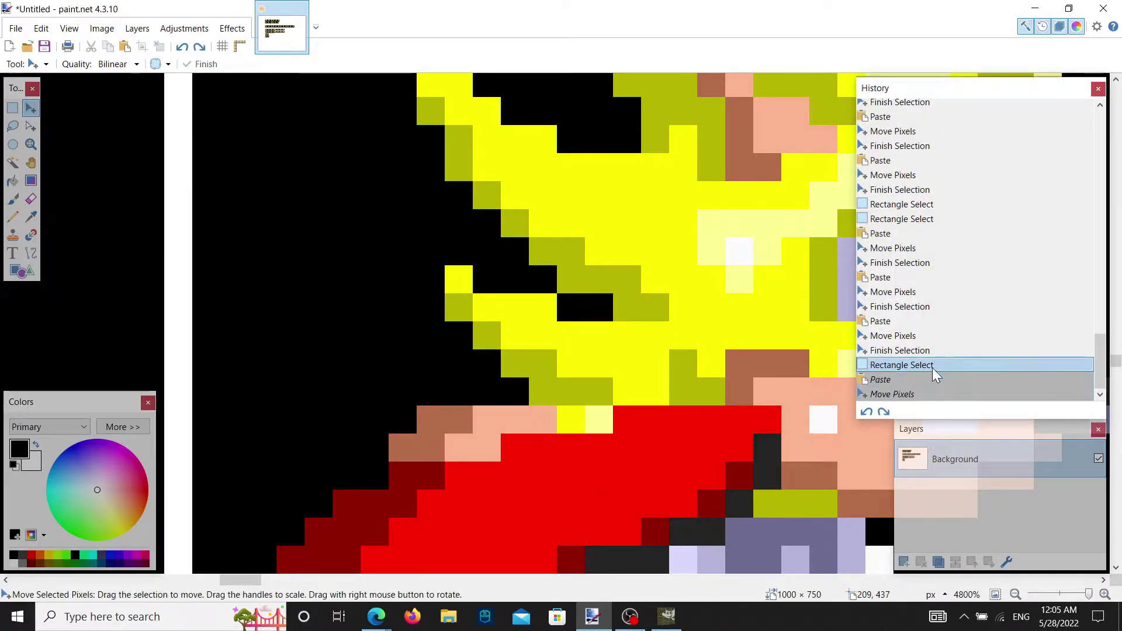
scroll(541, 477, up, 2)
key(ctrl+v)
scroll(526, 353, down, 3)
scroll(524, 352, up, 1)
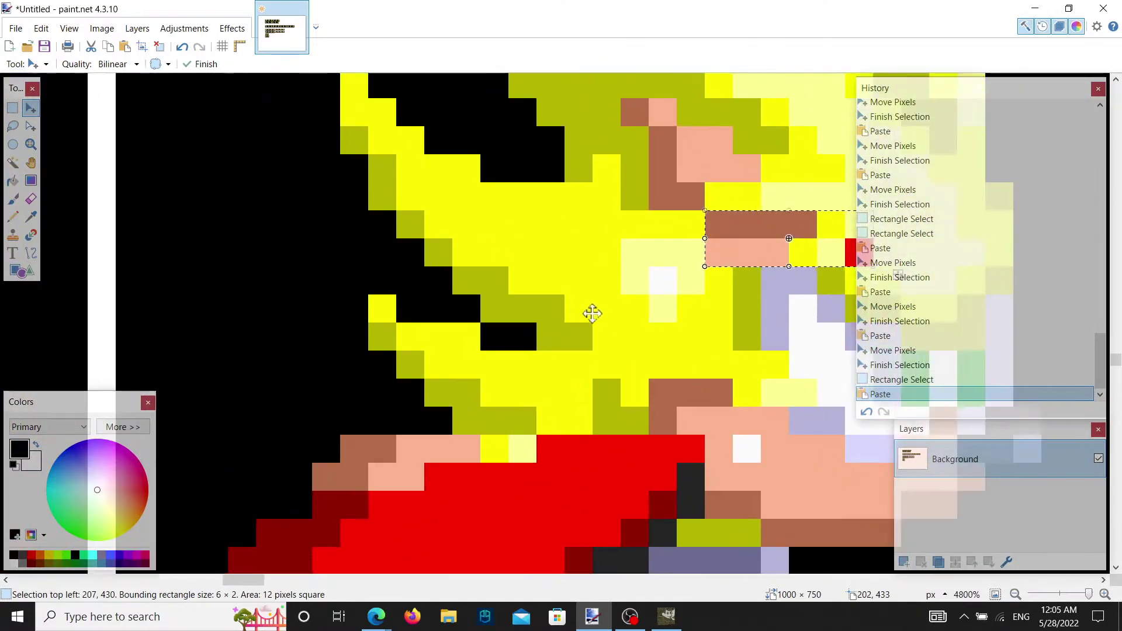
drag(756, 255, 395, 491)
click(906, 376)
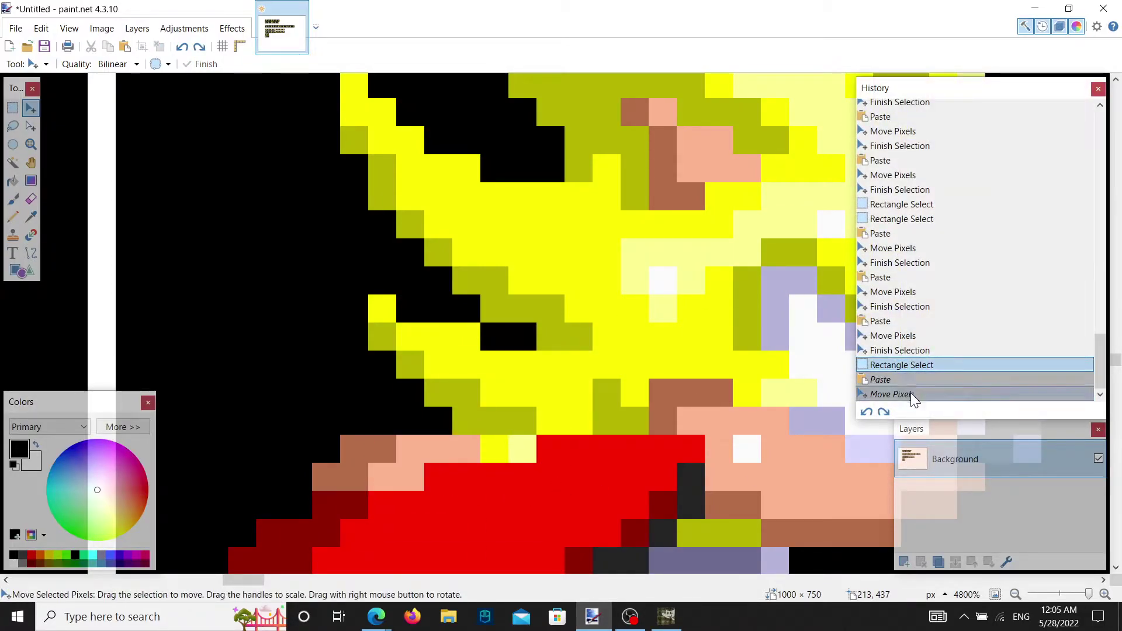
click(911, 393)
mouse_move(395, 473)
mouse_down()
mouse_move(405, 509)
mouse_move(409, 479)
mouse_up()
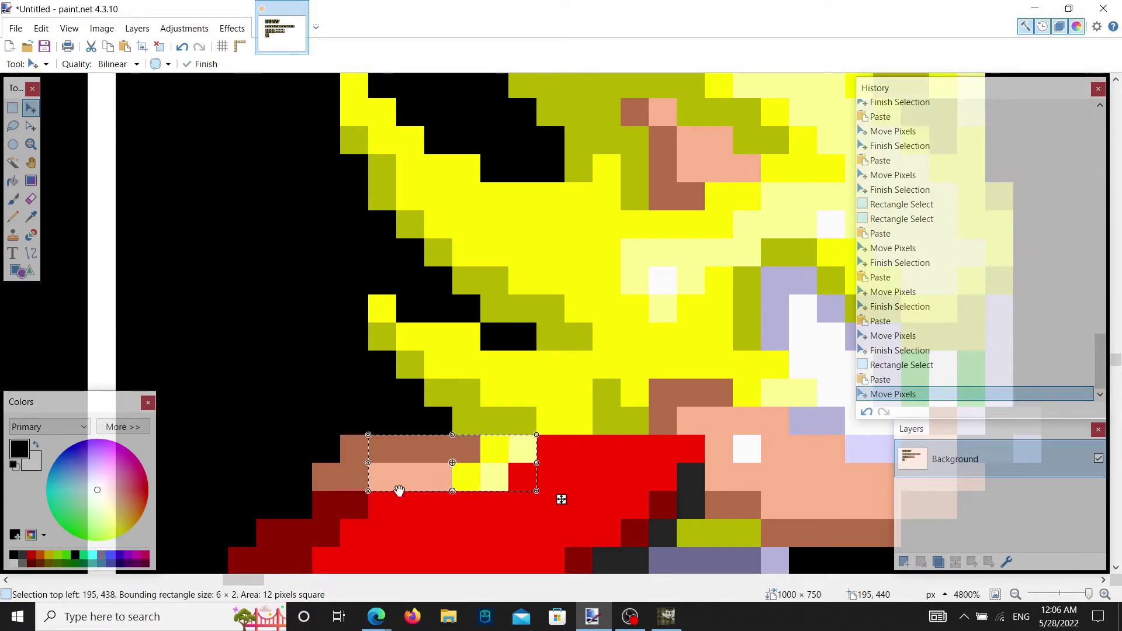
Step: Undo the skin patch and copy a 9×4 block of skin and red pixels
click(958, 366)
scroll(447, 354, down, 4)
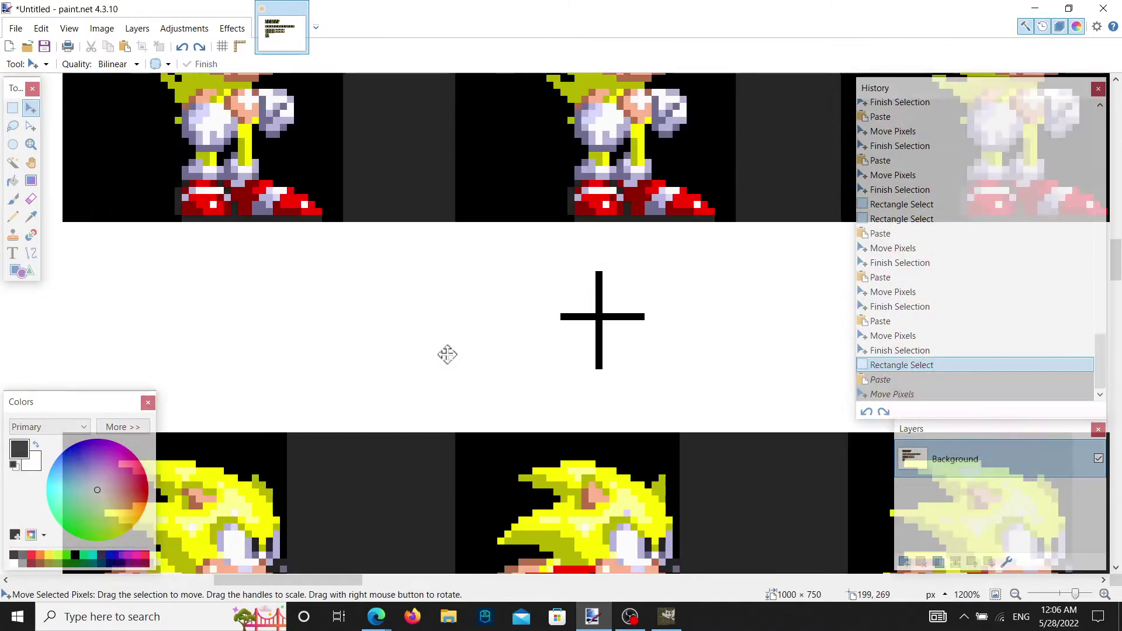
scroll(447, 355, down, 3)
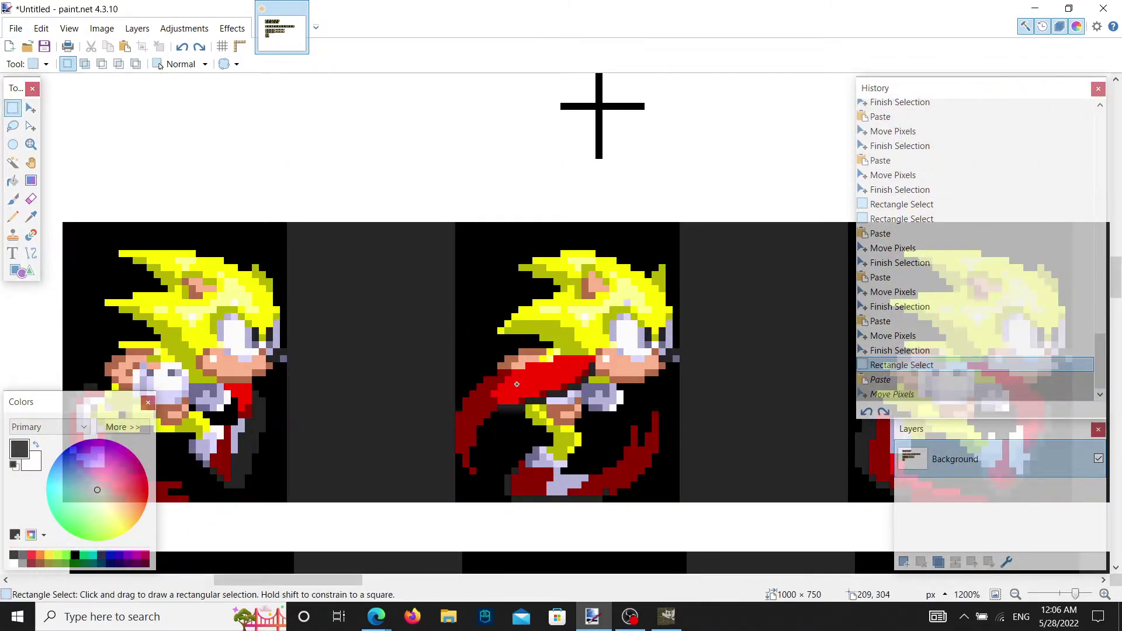
scroll(517, 384, up, 5)
drag(578, 329, 361, 398)
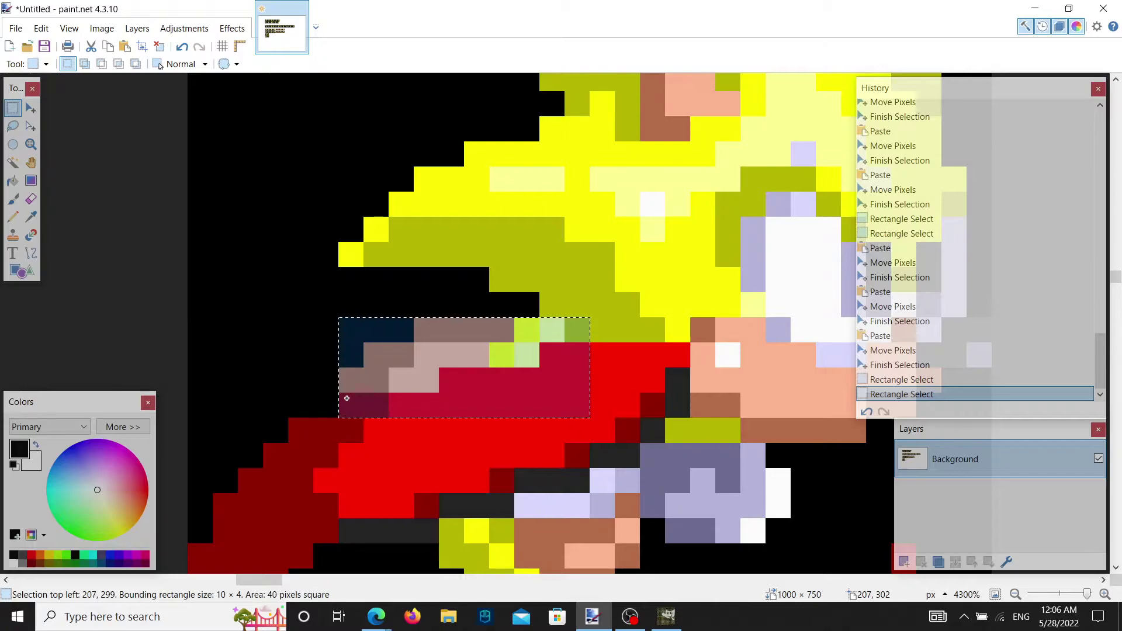
click(866, 412)
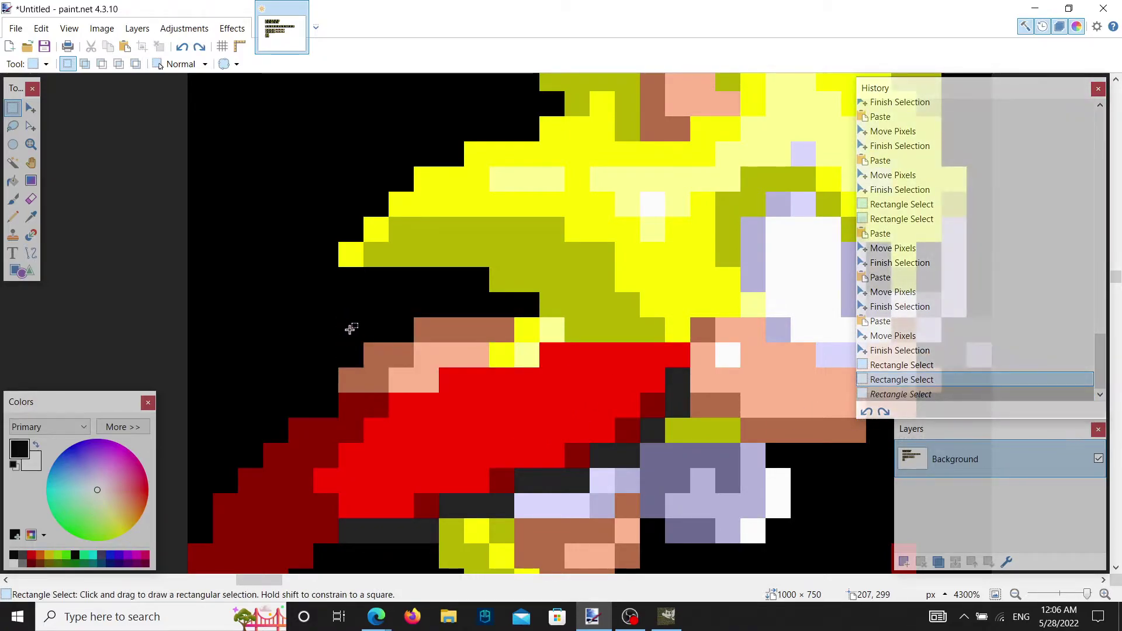
drag(351, 329, 421, 370)
drag(542, 396, 543, 397)
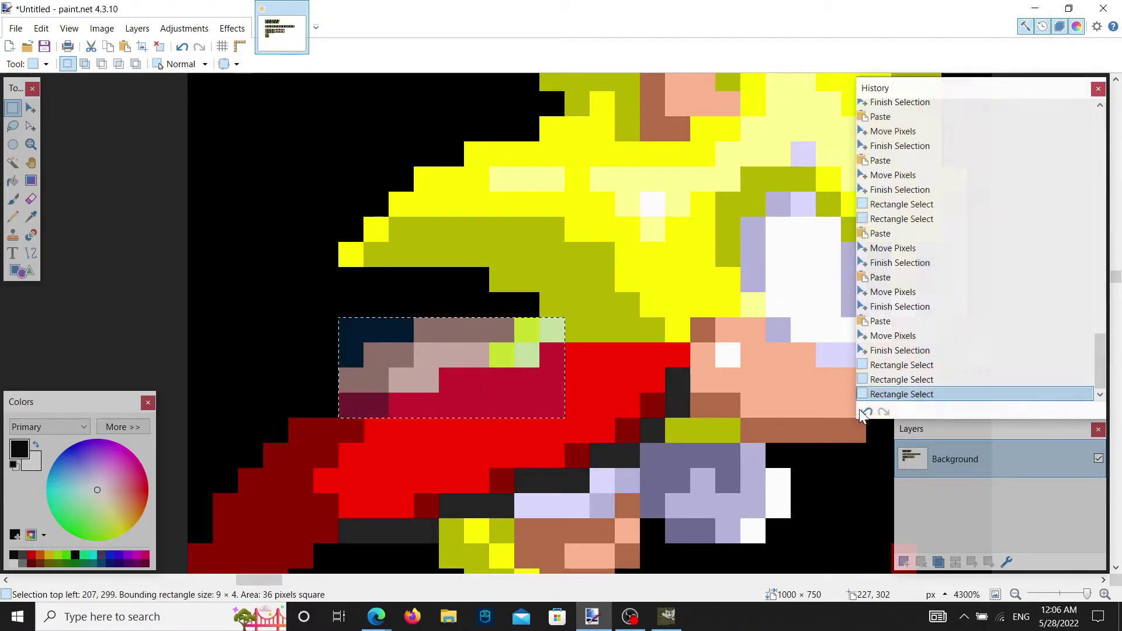
click(866, 412)
Step: Paste the 9×4 block onto the right-hand sprite's chest below the face and commit it
scroll(467, 373, down, 6)
scroll(402, 349, up, 3)
scroll(402, 348, down, 7)
scroll(402, 349, up, 1)
scroll(402, 348, left, 3)
scroll(610, 411, right, 3)
scroll(571, 438, up, 6)
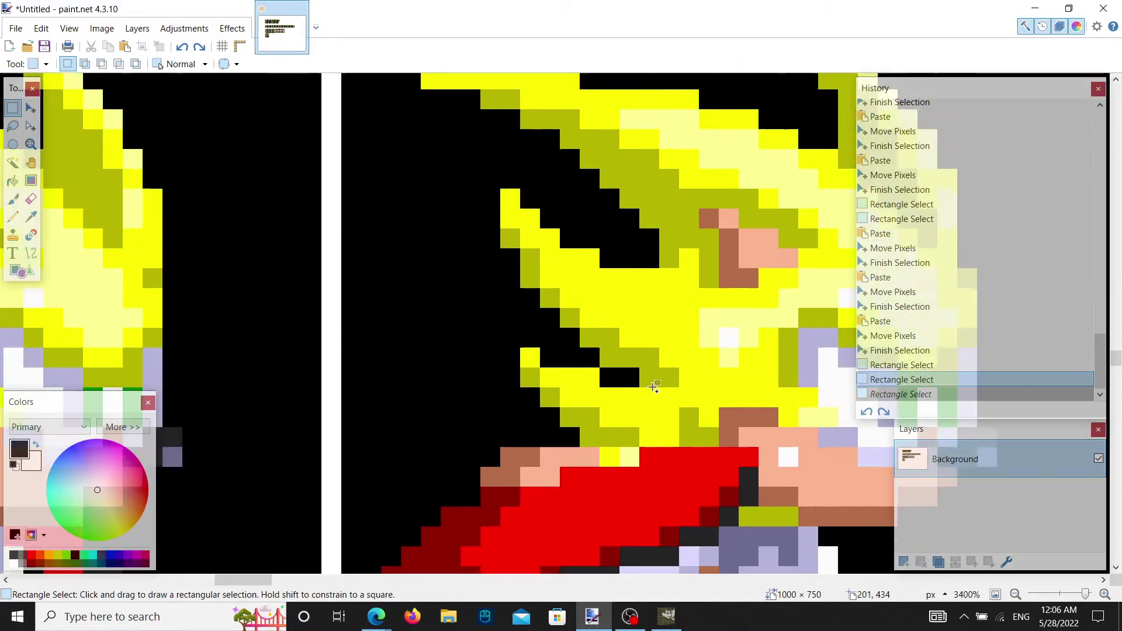
key(ctrl+v)
drag(825, 156, 392, 357)
click(892, 367)
click(900, 394)
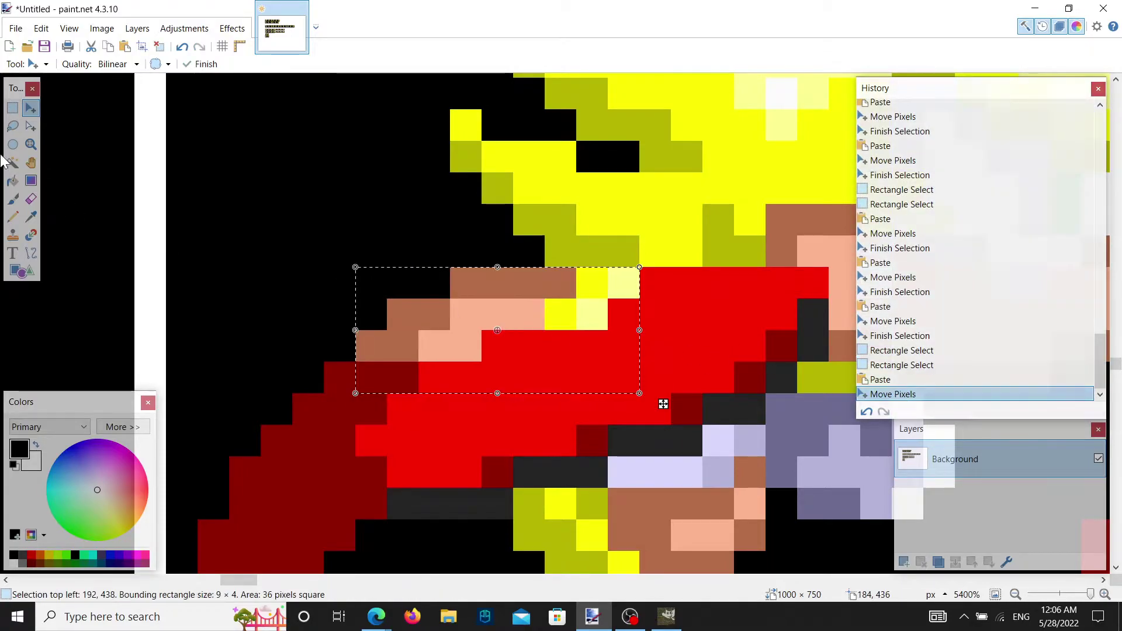
click(13, 108)
Step: Copy the standing frame's 10×8 green-eyed eye and muzzle area
click(318, 272)
scroll(324, 278, down, 5)
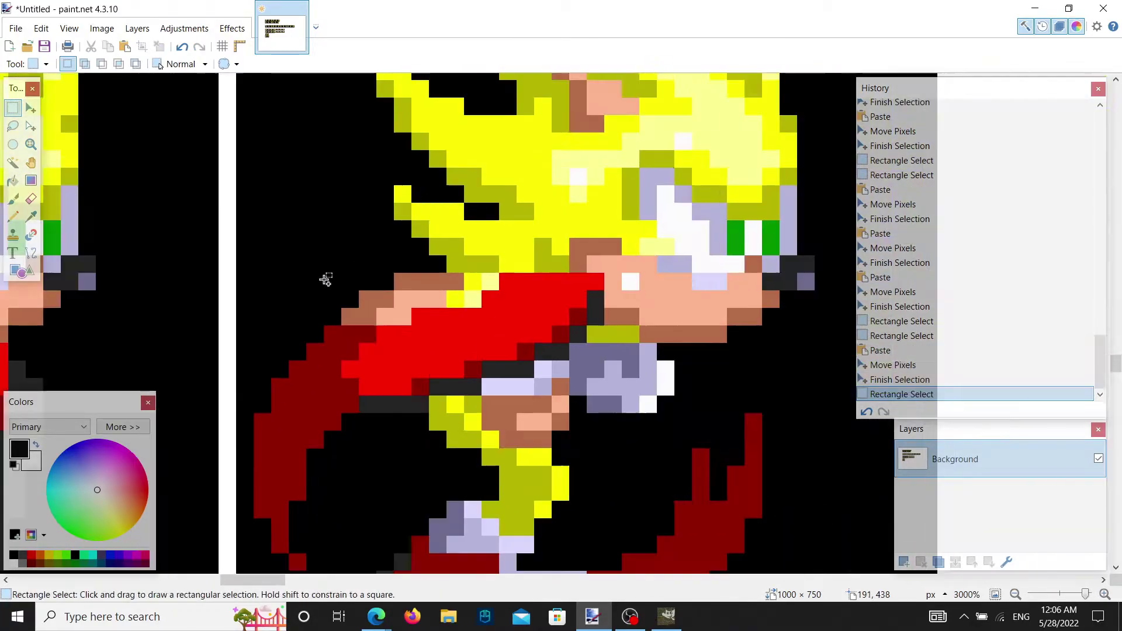
scroll(479, 287, up, 2)
scroll(530, 294, down, 2)
scroll(531, 292, up, 6)
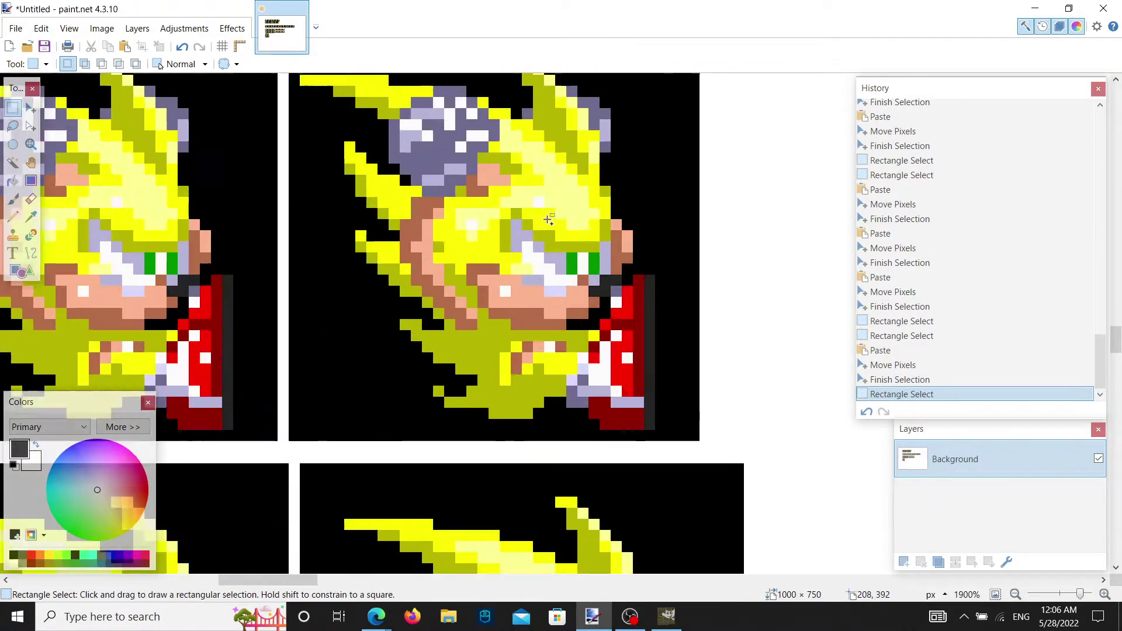
drag(449, 212, 716, 408)
click(866, 411)
Step: Paste the 10×8 face block, align it over the new frame's face, and commit it
scroll(496, 333, down, 4)
scroll(646, 374, up, 3)
scroll(648, 391, up, 4)
key(ctrl+v)
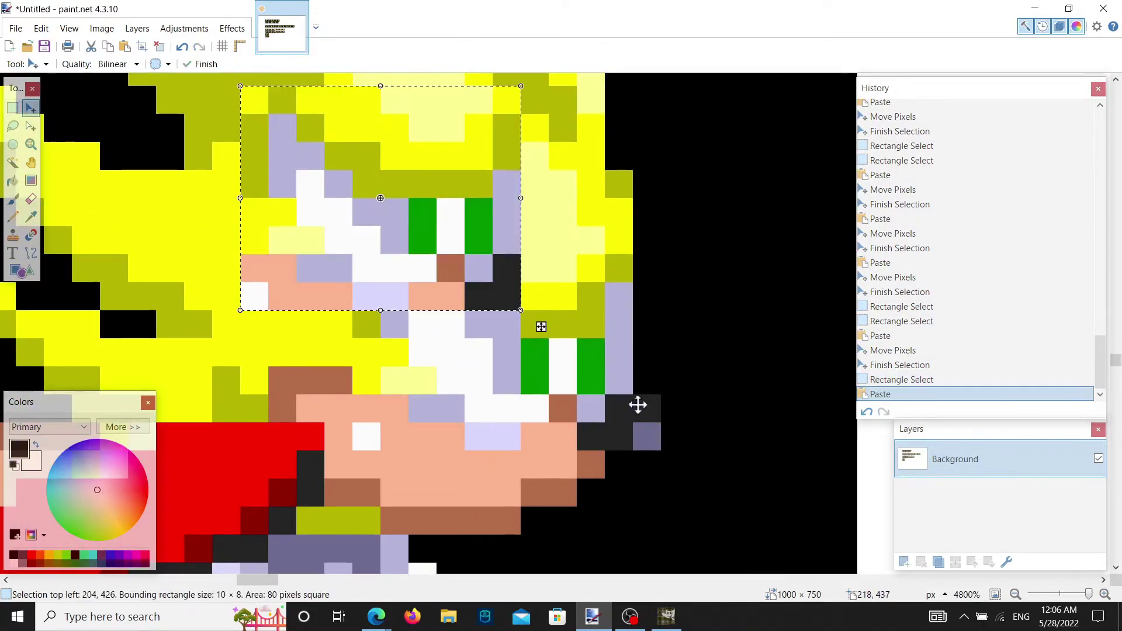
drag(366, 216, 560, 385)
scroll(756, 376, down, 4)
scroll(721, 453, up, 2)
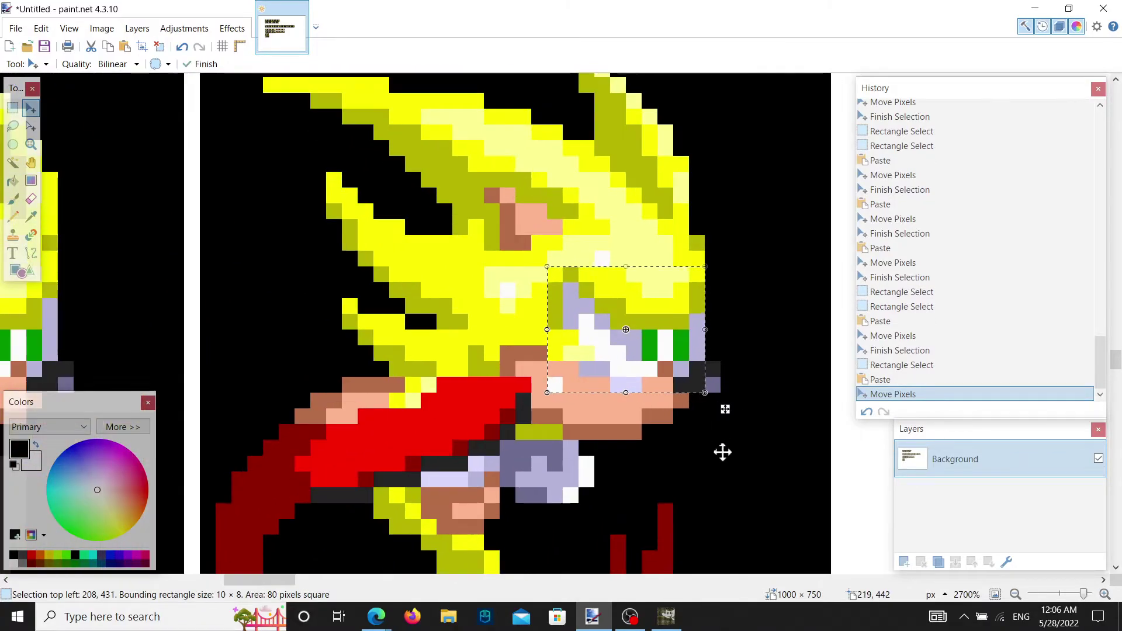
click(948, 364)
click(944, 393)
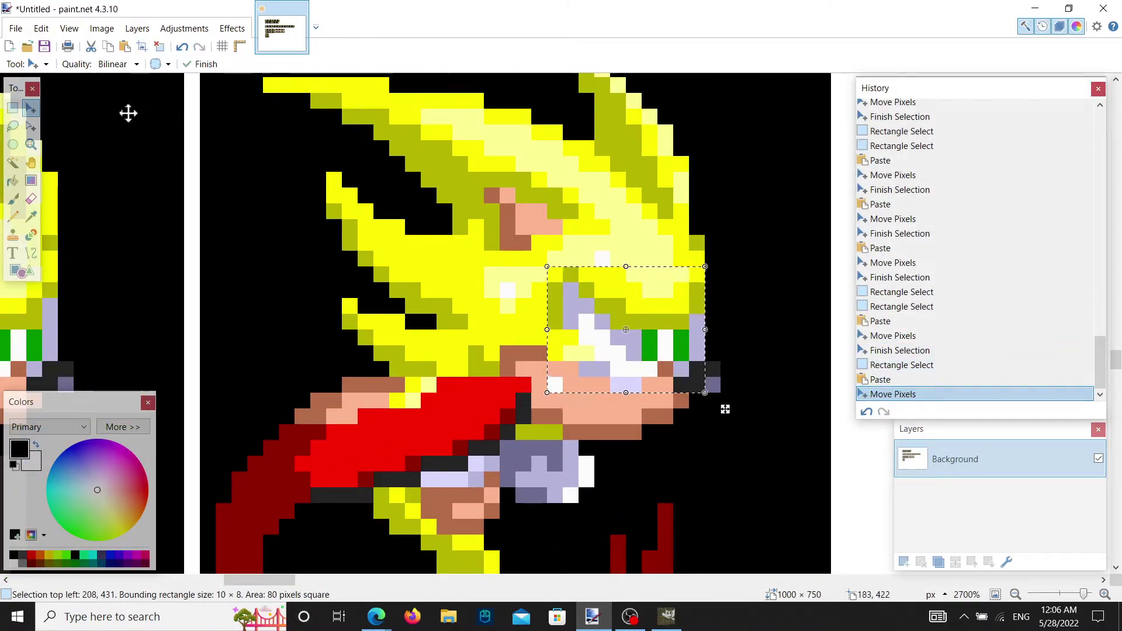
click(13, 112)
click(498, 256)
Step: Paste the face block again, place it over a Super Sonic face, and deselect
scroll(498, 256, down, 3)
scroll(491, 250, left, 3)
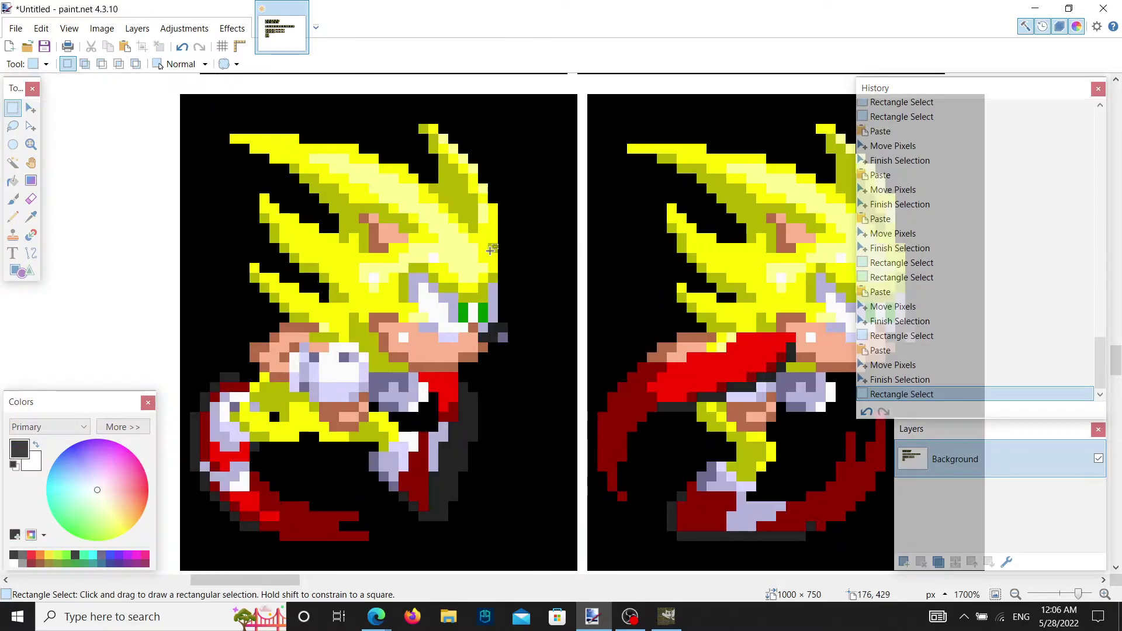
key(ctrl+v)
scroll(444, 315, up, 3)
scroll(602, 266, right, 2)
scroll(601, 266, up, 1)
drag(758, 249, 258, 367)
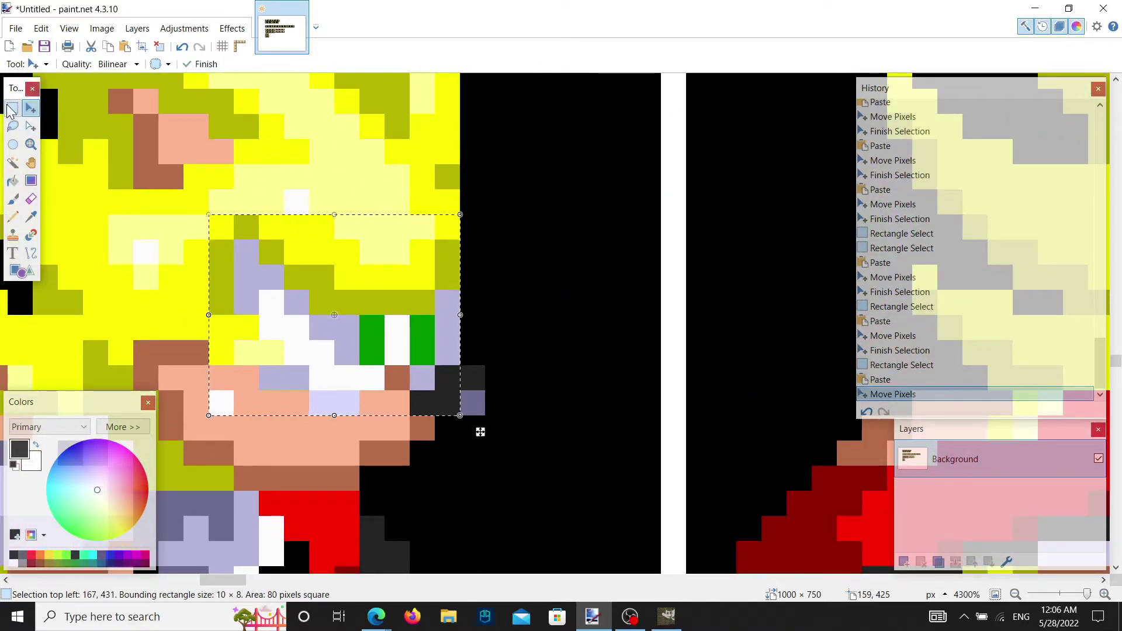
click(12, 109)
click(435, 188)
scroll(435, 189, down, 8)
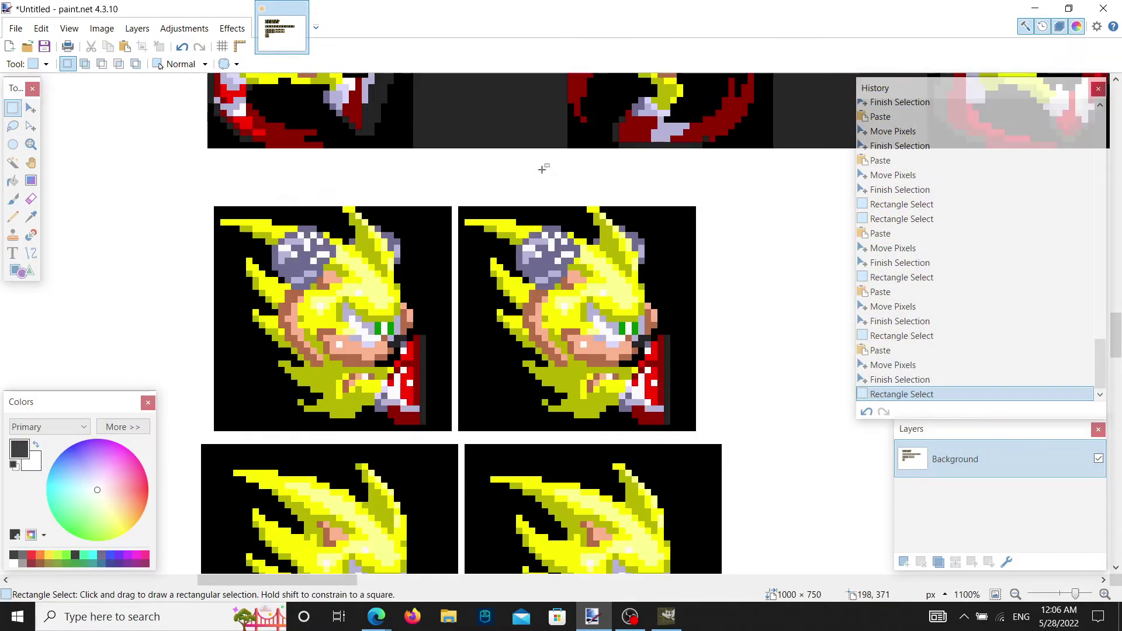
Step: Select a strip of pixels along the mouth, then undo that selection
scroll(596, 322, up, 7)
drag(645, 317, 476, 330)
click(866, 411)
scroll(671, 388, down, 3)
scroll(670, 388, up, 4)
scroll(671, 388, down, 4)
scroll(544, 376, up, 4)
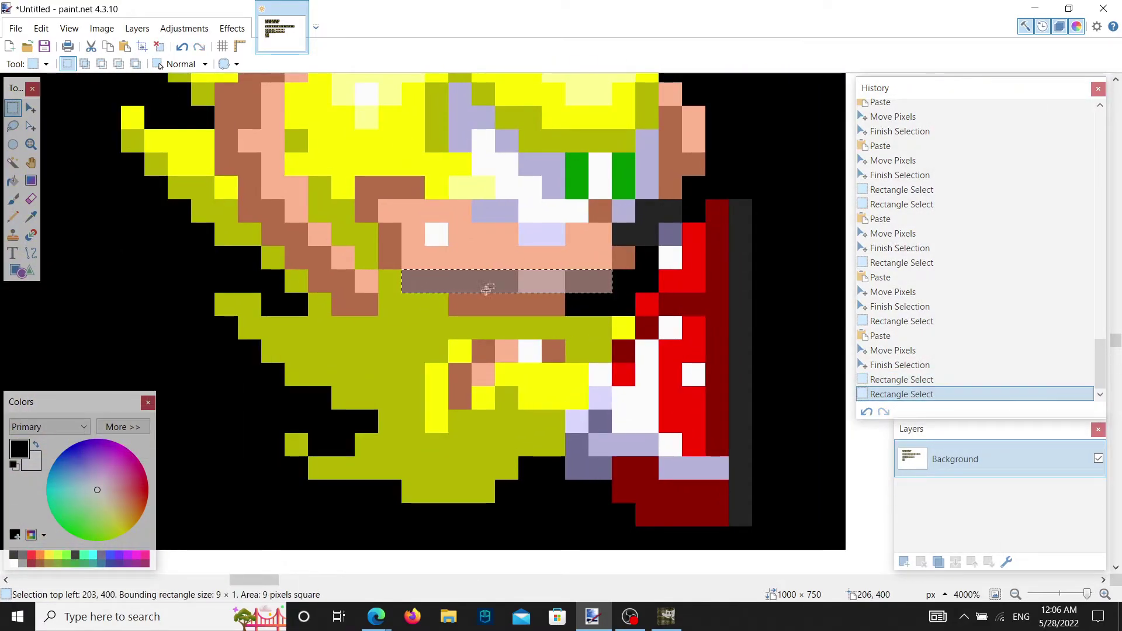
scroll(433, 362, down, 6)
scroll(619, 416, up, 2)
Step: Paste the 9×1 mouth strip, undo its accidental rotation, and place it under the muzzle
key(ctrl+v)
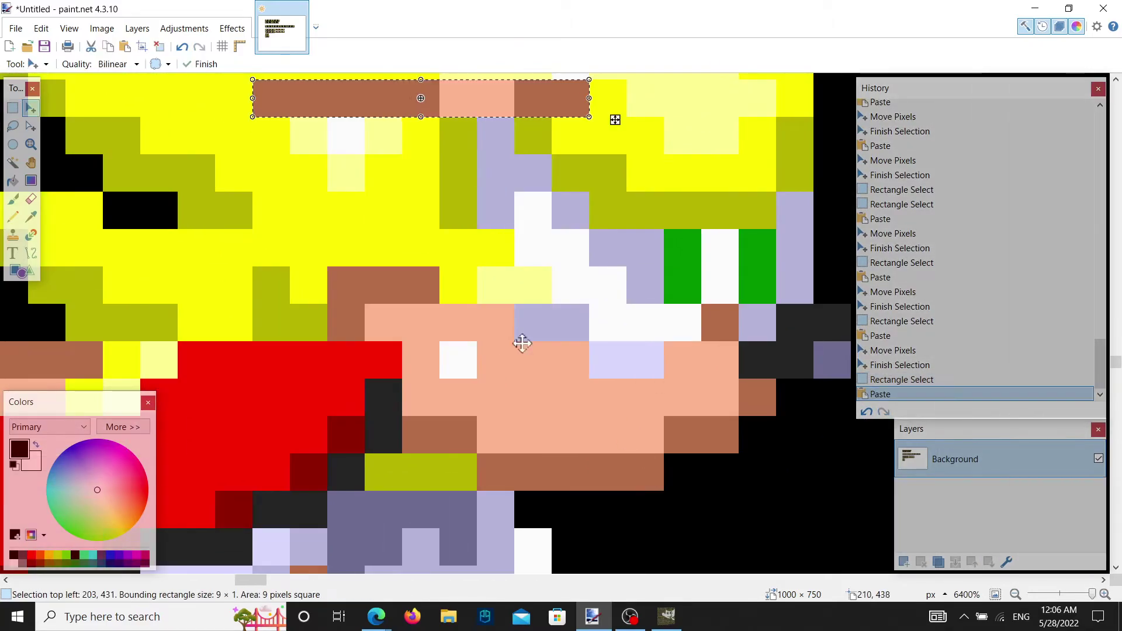
drag(330, 96, 520, 546)
drag(514, 494, 515, 493)
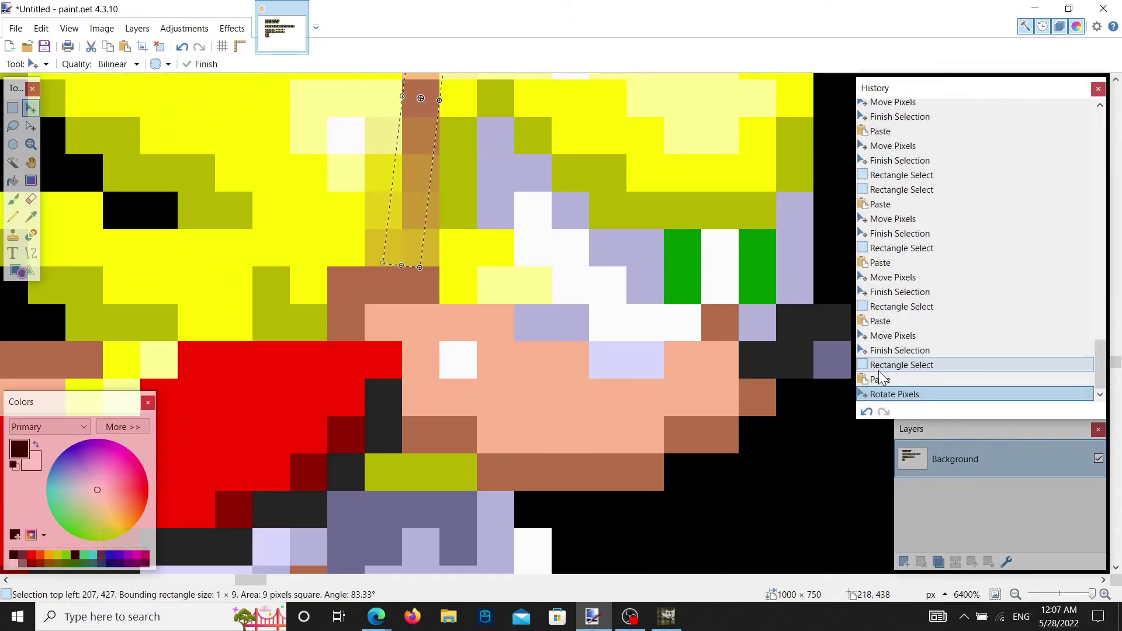
key(ctrl+z)
drag(500, 170, 676, 528)
click(907, 363)
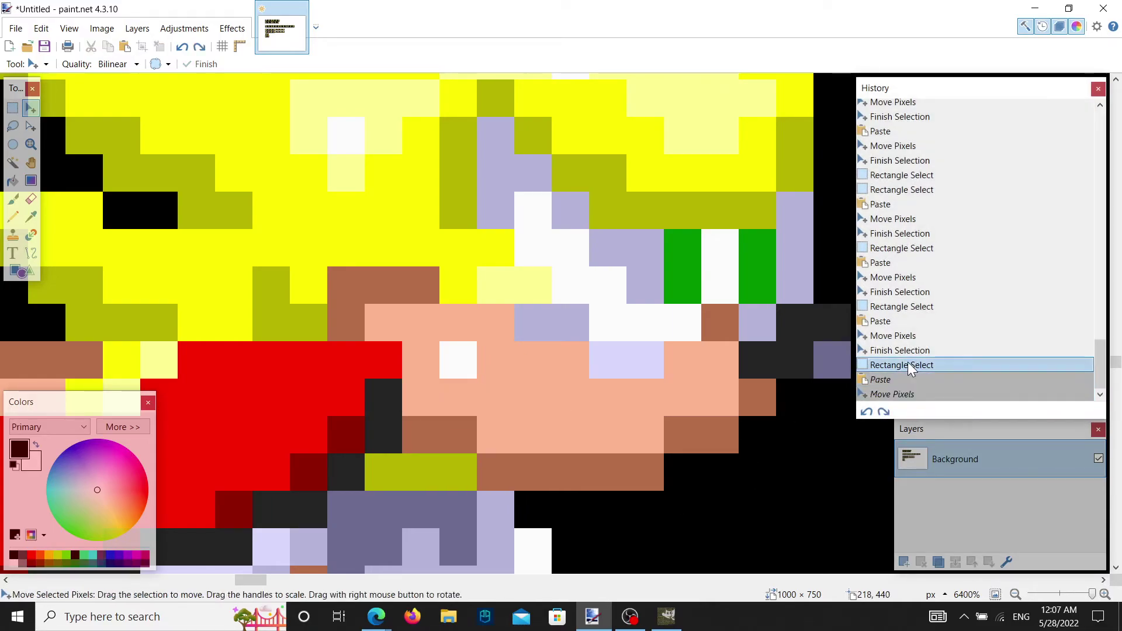
click(913, 393)
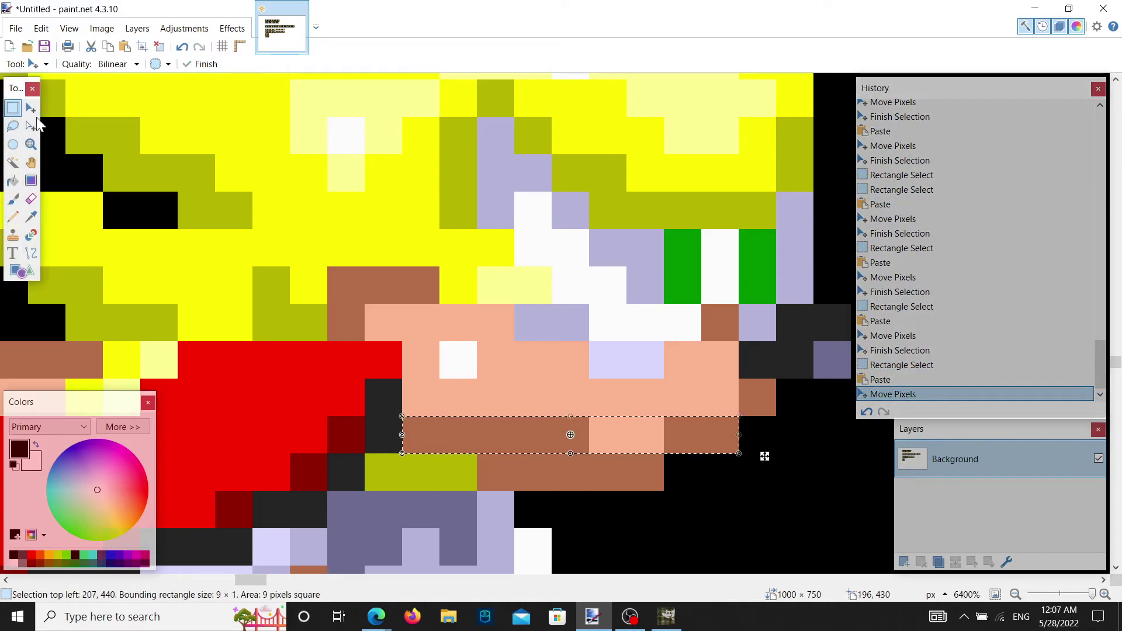
Step: Commit the first mouth strip, paste another onto the left sprite's muzzle, nudging it down one pixel
click(17, 110)
click(622, 320)
scroll(694, 344, down, 6)
scroll(704, 340, left, 4)
scroll(529, 372, up, 4)
key(ctrl+v)
scroll(525, 312, down, 1)
drag(738, 138, 501, 232)
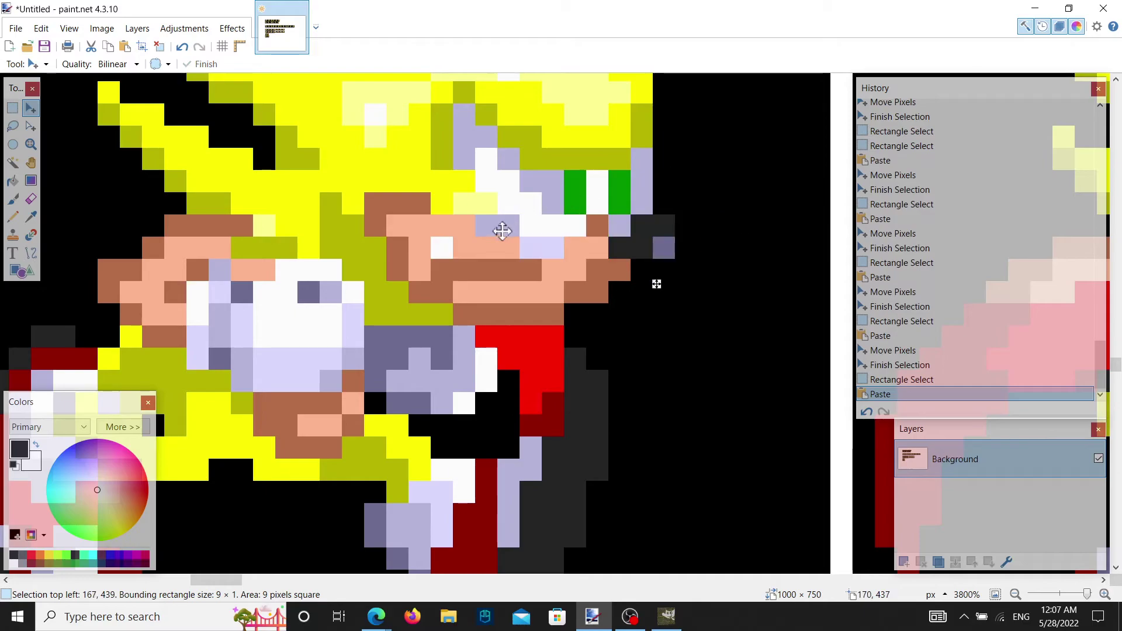
key(Down)
click(907, 365)
click(907, 395)
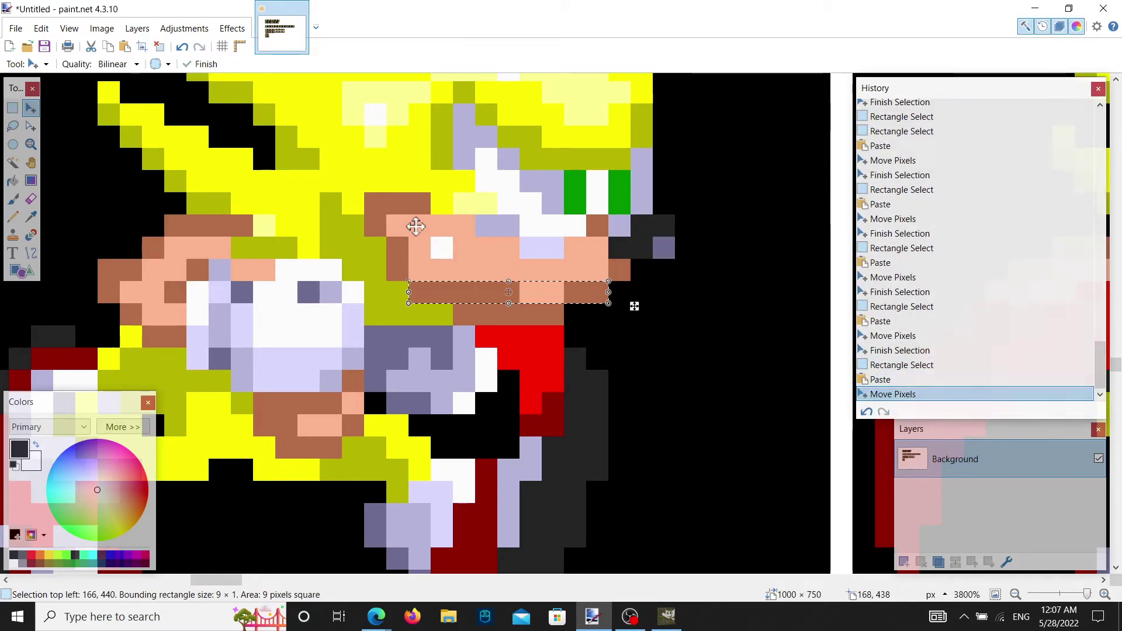
Step: Reposition the strip into the left sprite's mouth row, then commit and deselect it
scroll(458, 244, up, 1)
key(ctrl+z)
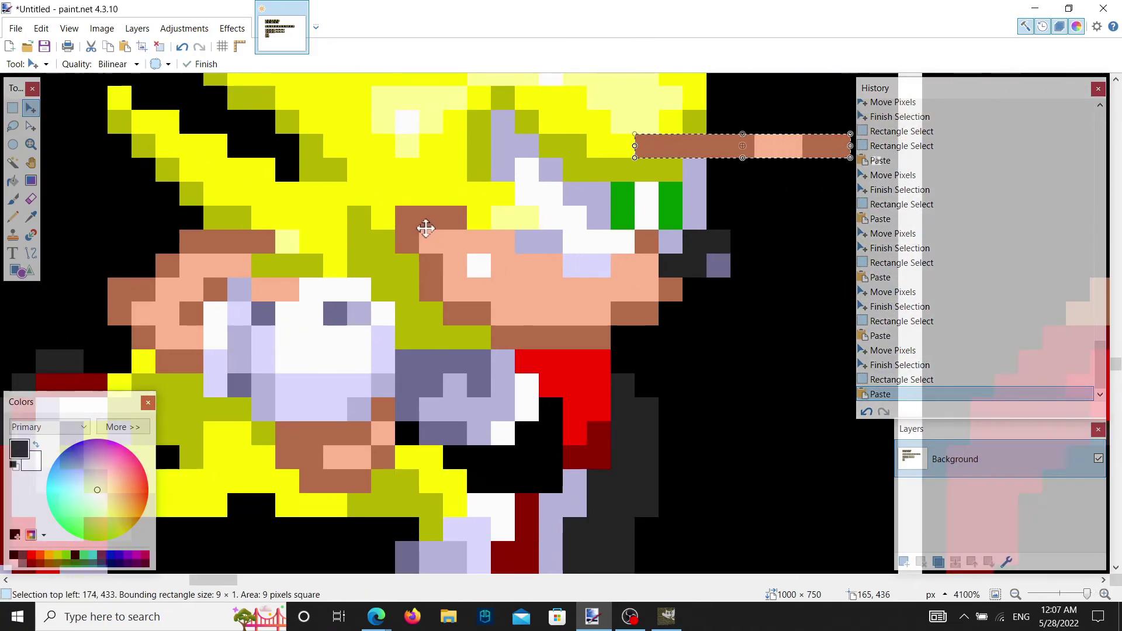
scroll(708, 153, up, 2)
drag(709, 153, 398, 400)
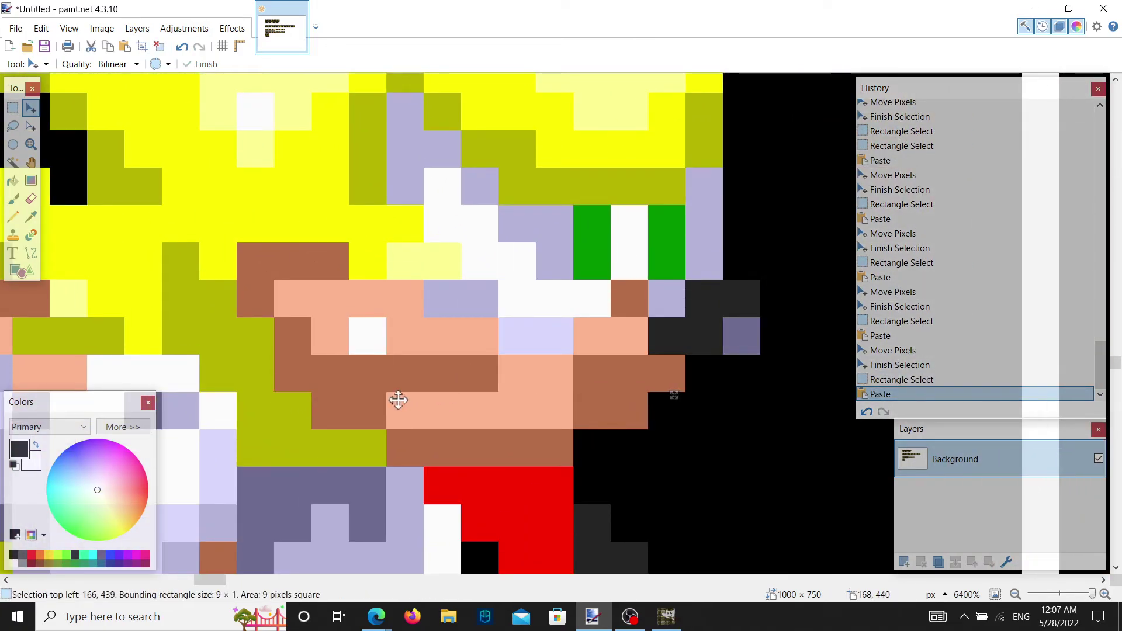
drag(385, 401, 406, 417)
click(885, 368)
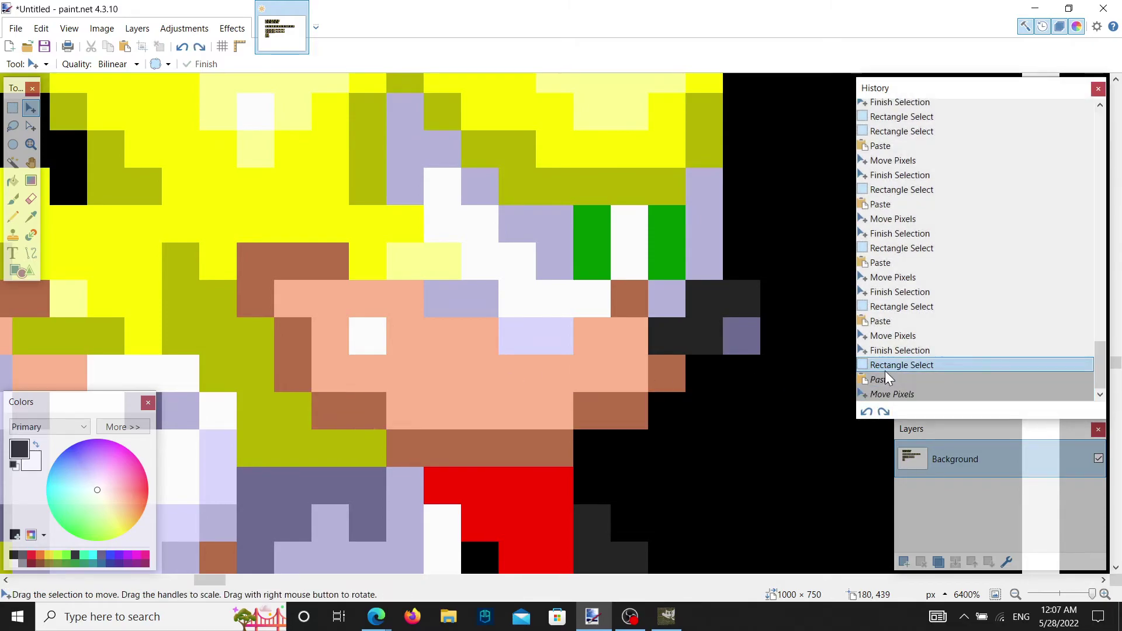
click(892, 392)
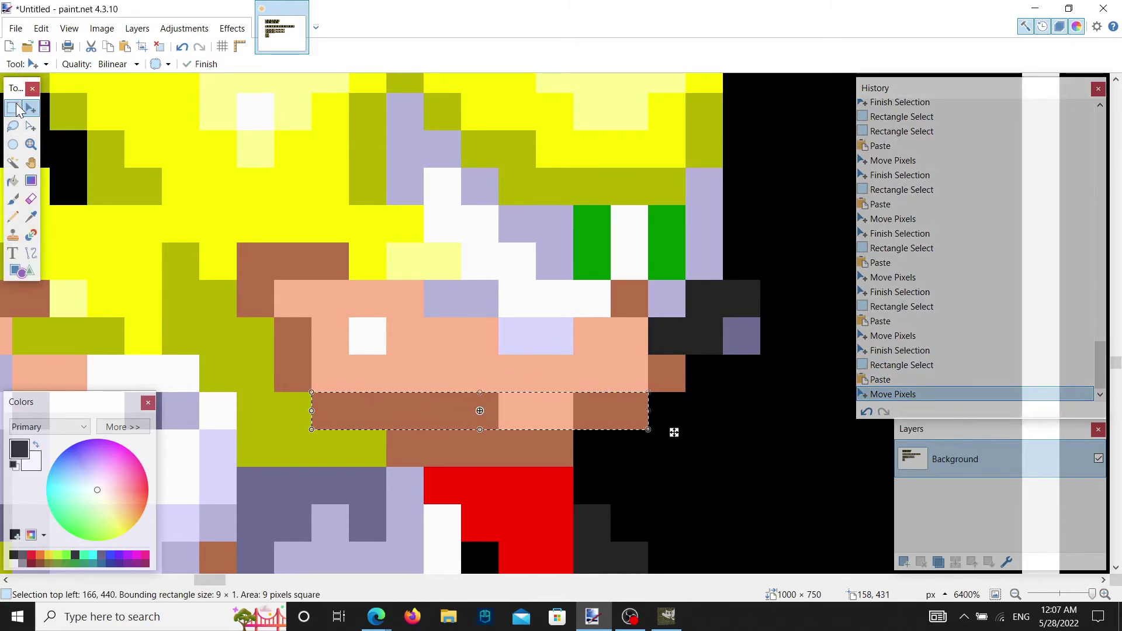
click(12, 107)
click(350, 230)
scroll(350, 230, down, 5)
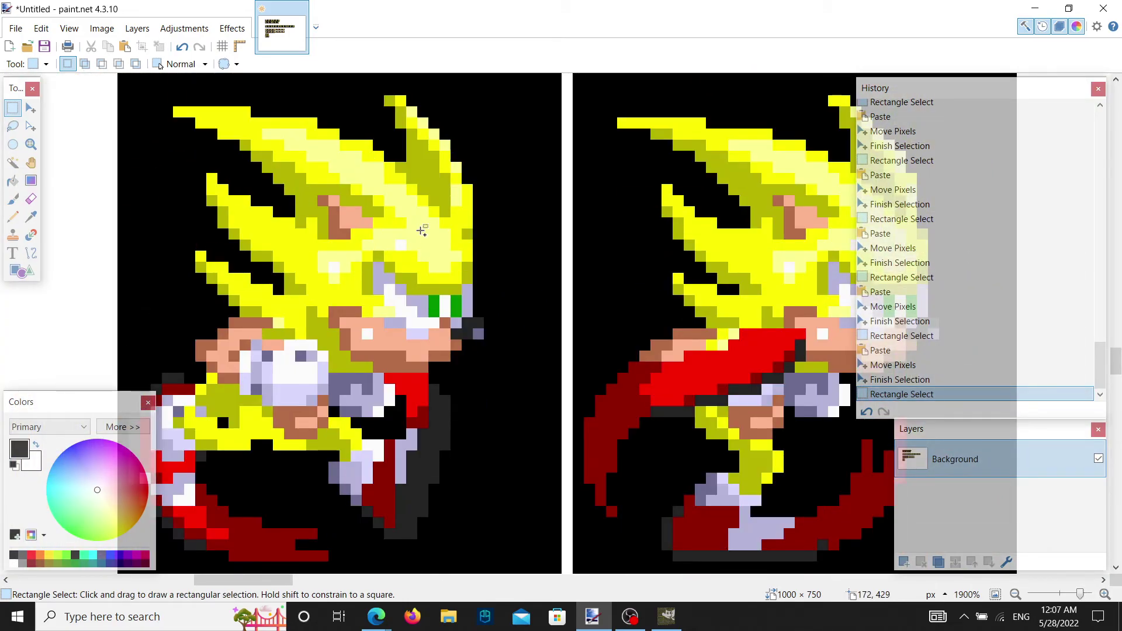
Step: Copy a 1×1 yellow pixel and paste it twice over the stray black pixel on the left sprite
scroll(262, 370, up, 2)
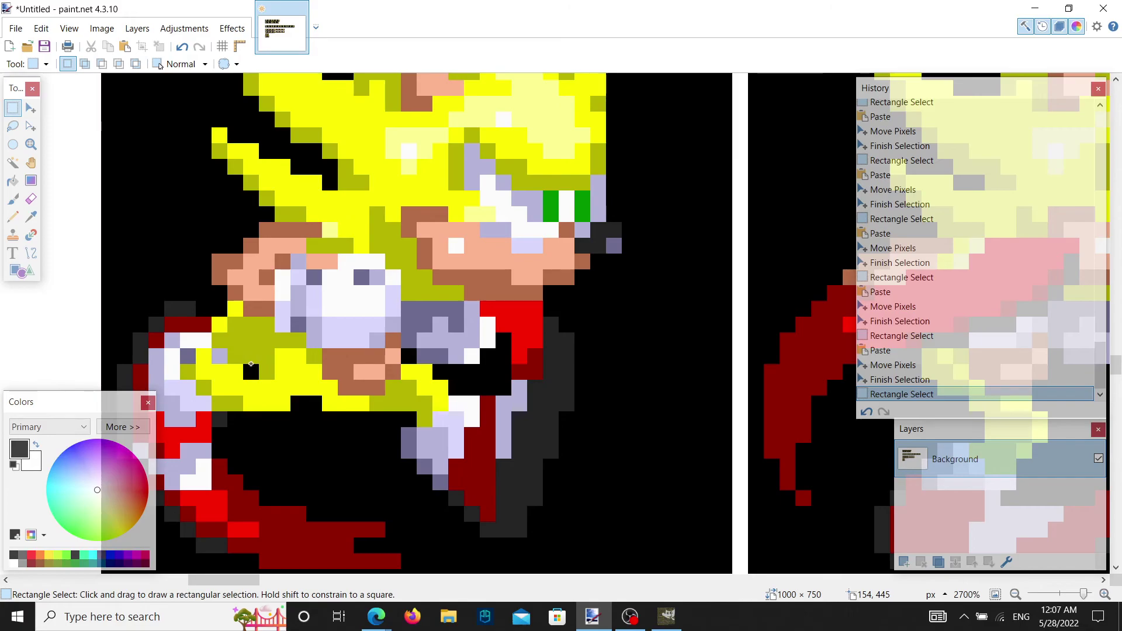
drag(252, 369, 254, 360)
key(ctrl+c)
key(ctrl+v)
drag(413, 353, 413, 370)
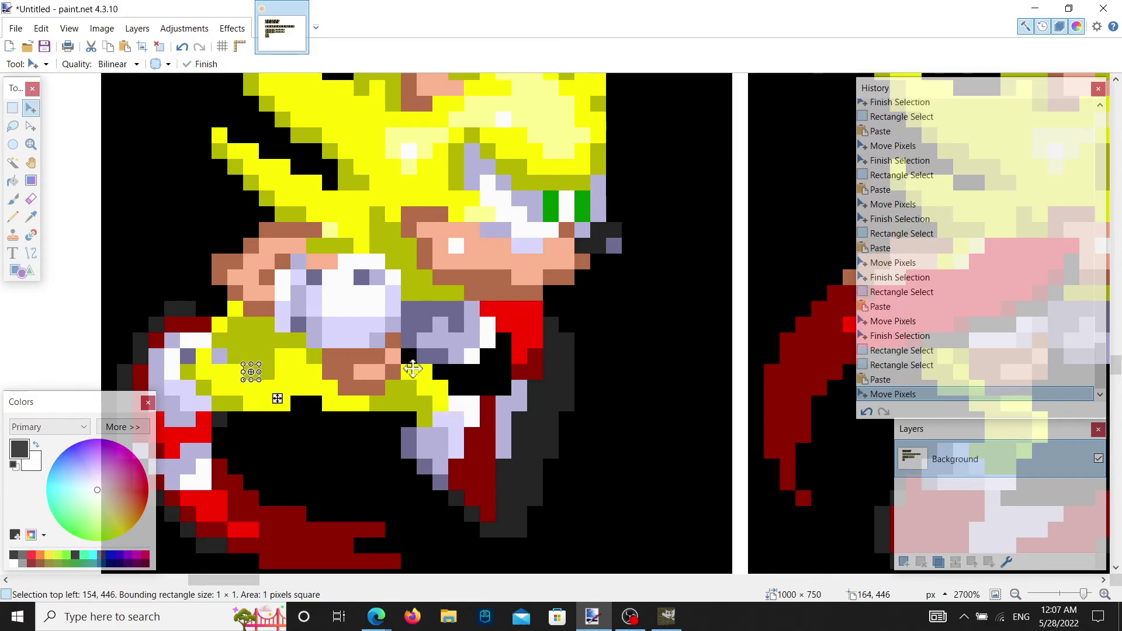
key(ctrl+v)
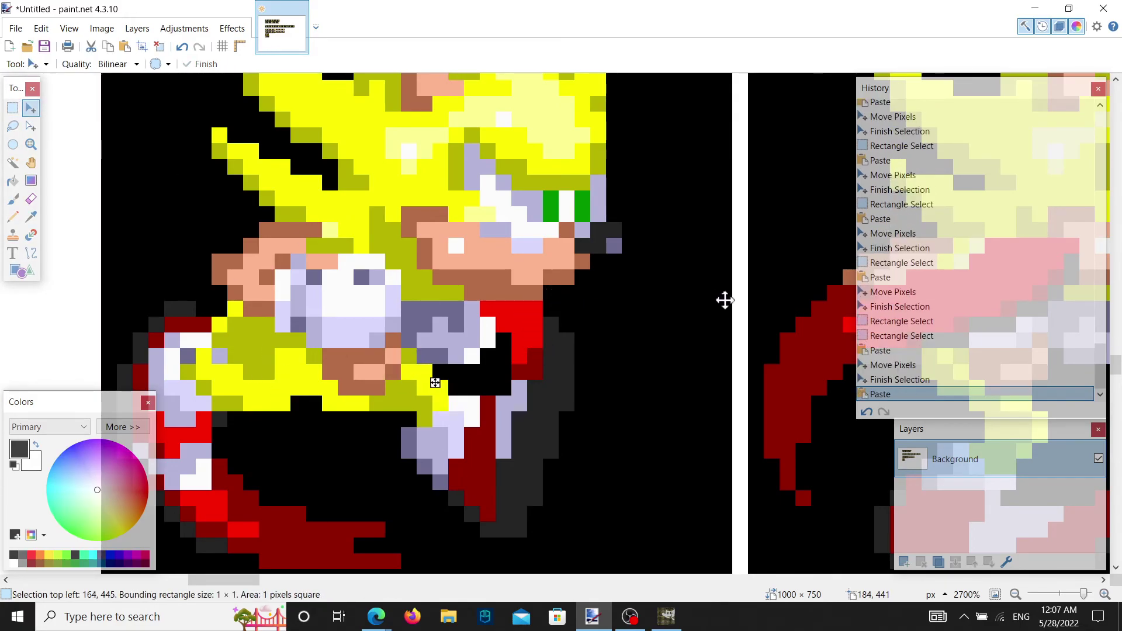
drag(725, 299, 724, 299)
click(13, 107)
click(205, 222)
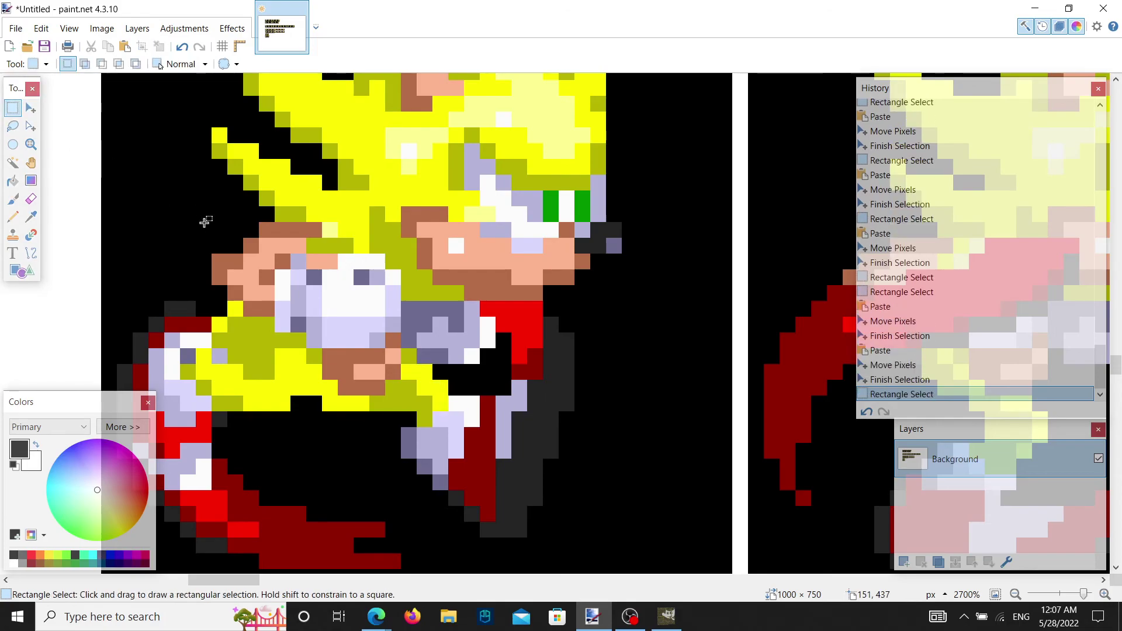
scroll(205, 222, down, 3)
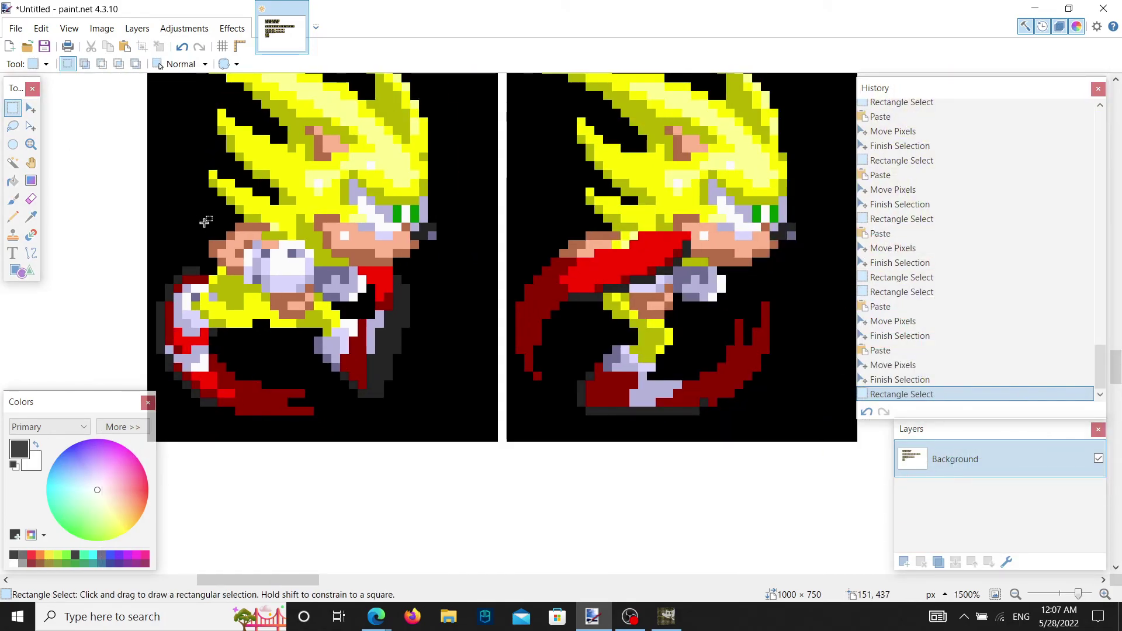
Step: Switch from Paint.NET to OBS via the taskbar
scroll(205, 222, up, 2)
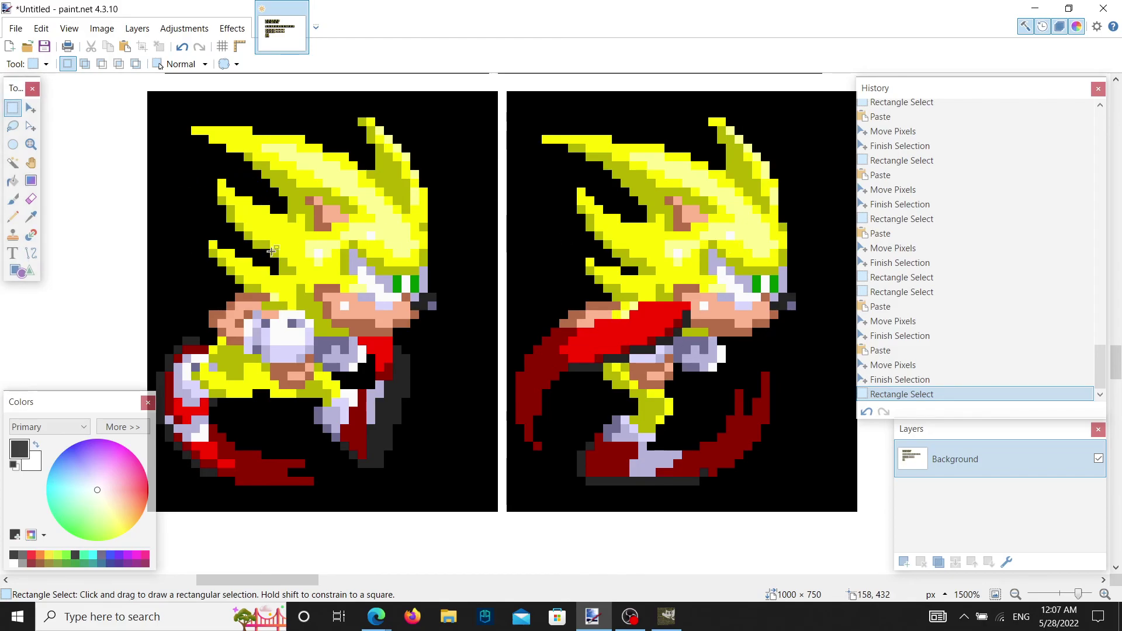
click(629, 617)
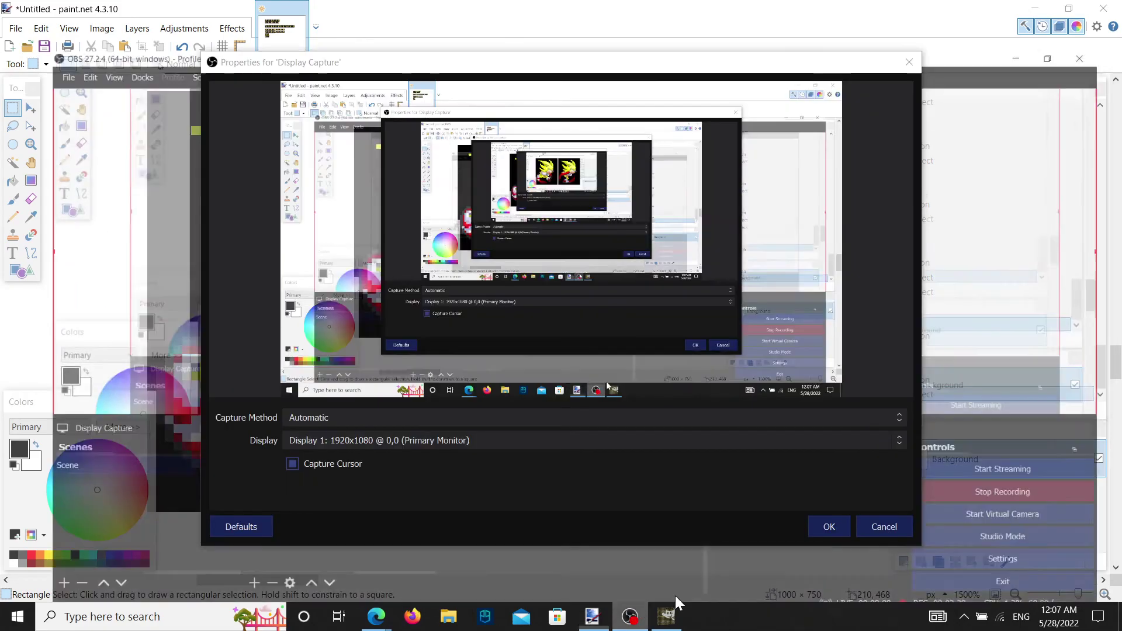